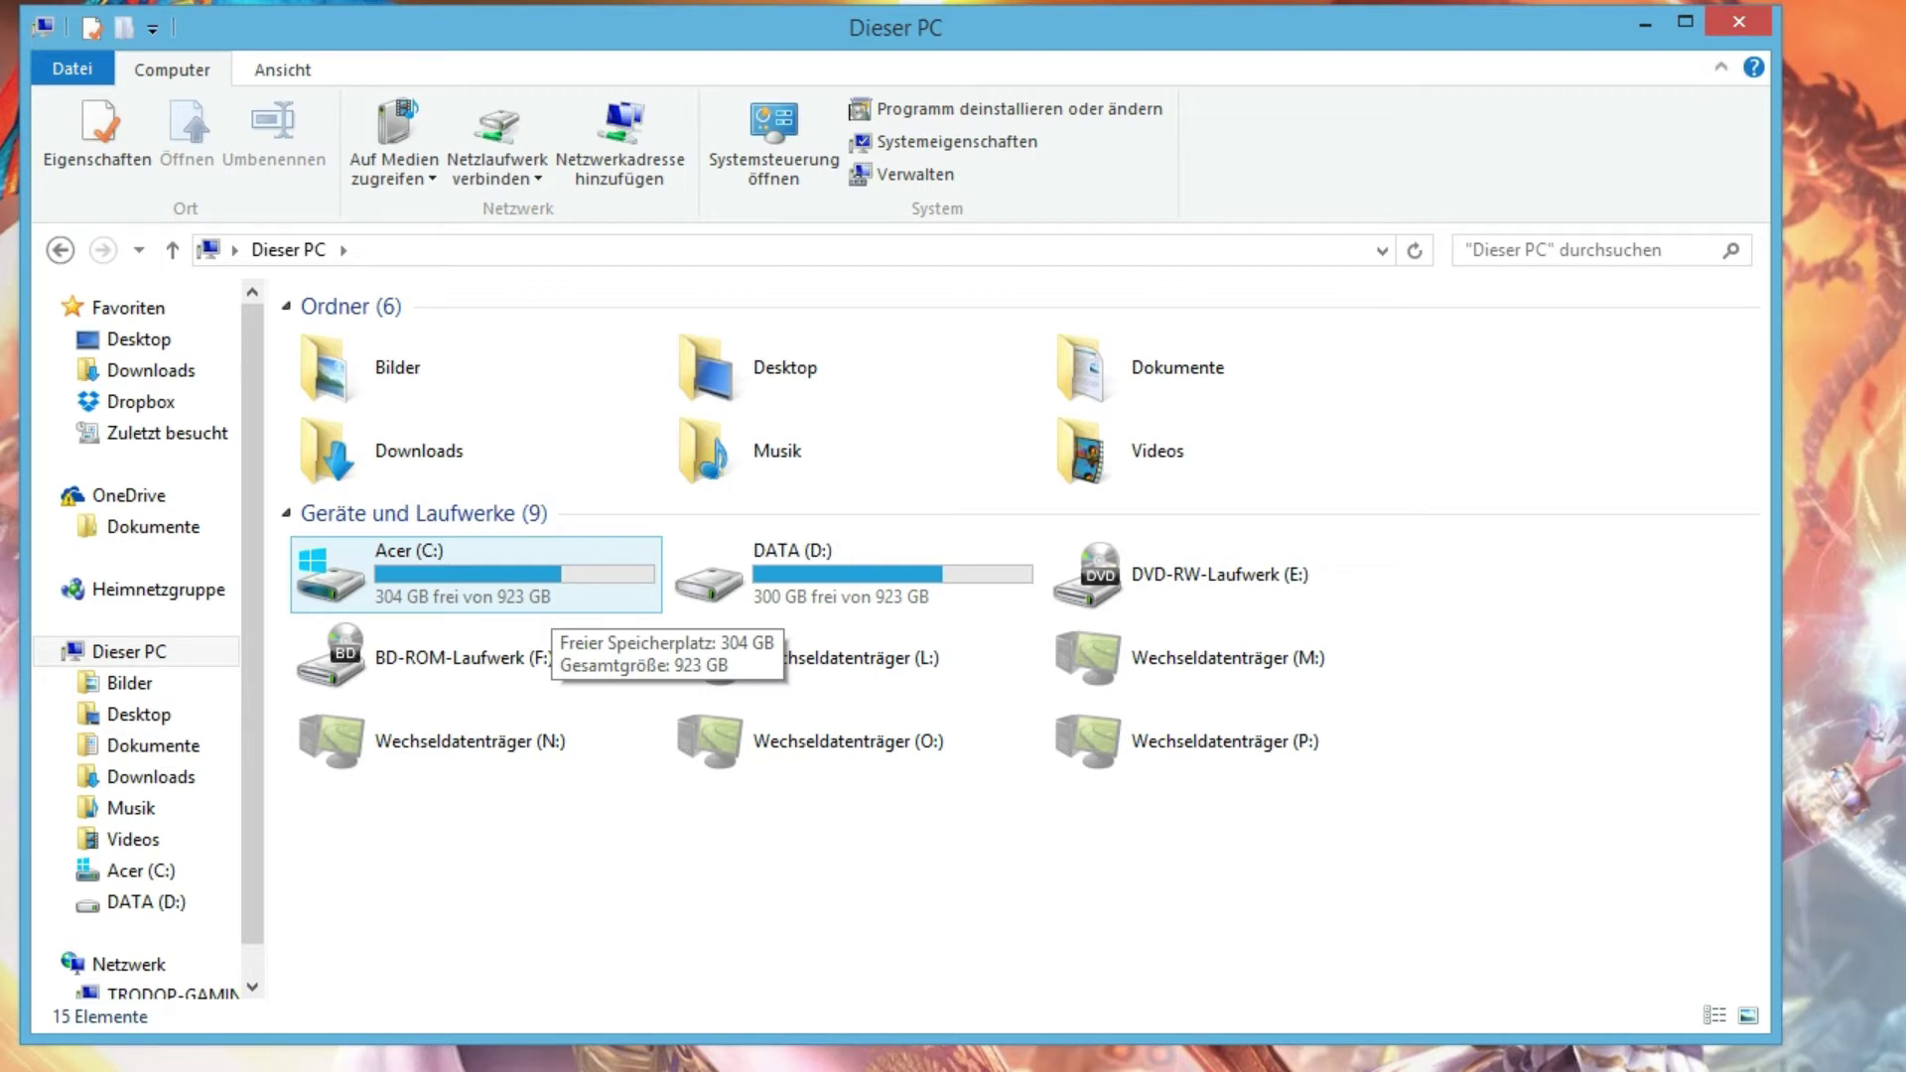
Step: Open the Steam folder inside Programme (x86) on the Acer (C:) drive
{"action": "left_click", "coordinate": [516, 581]}
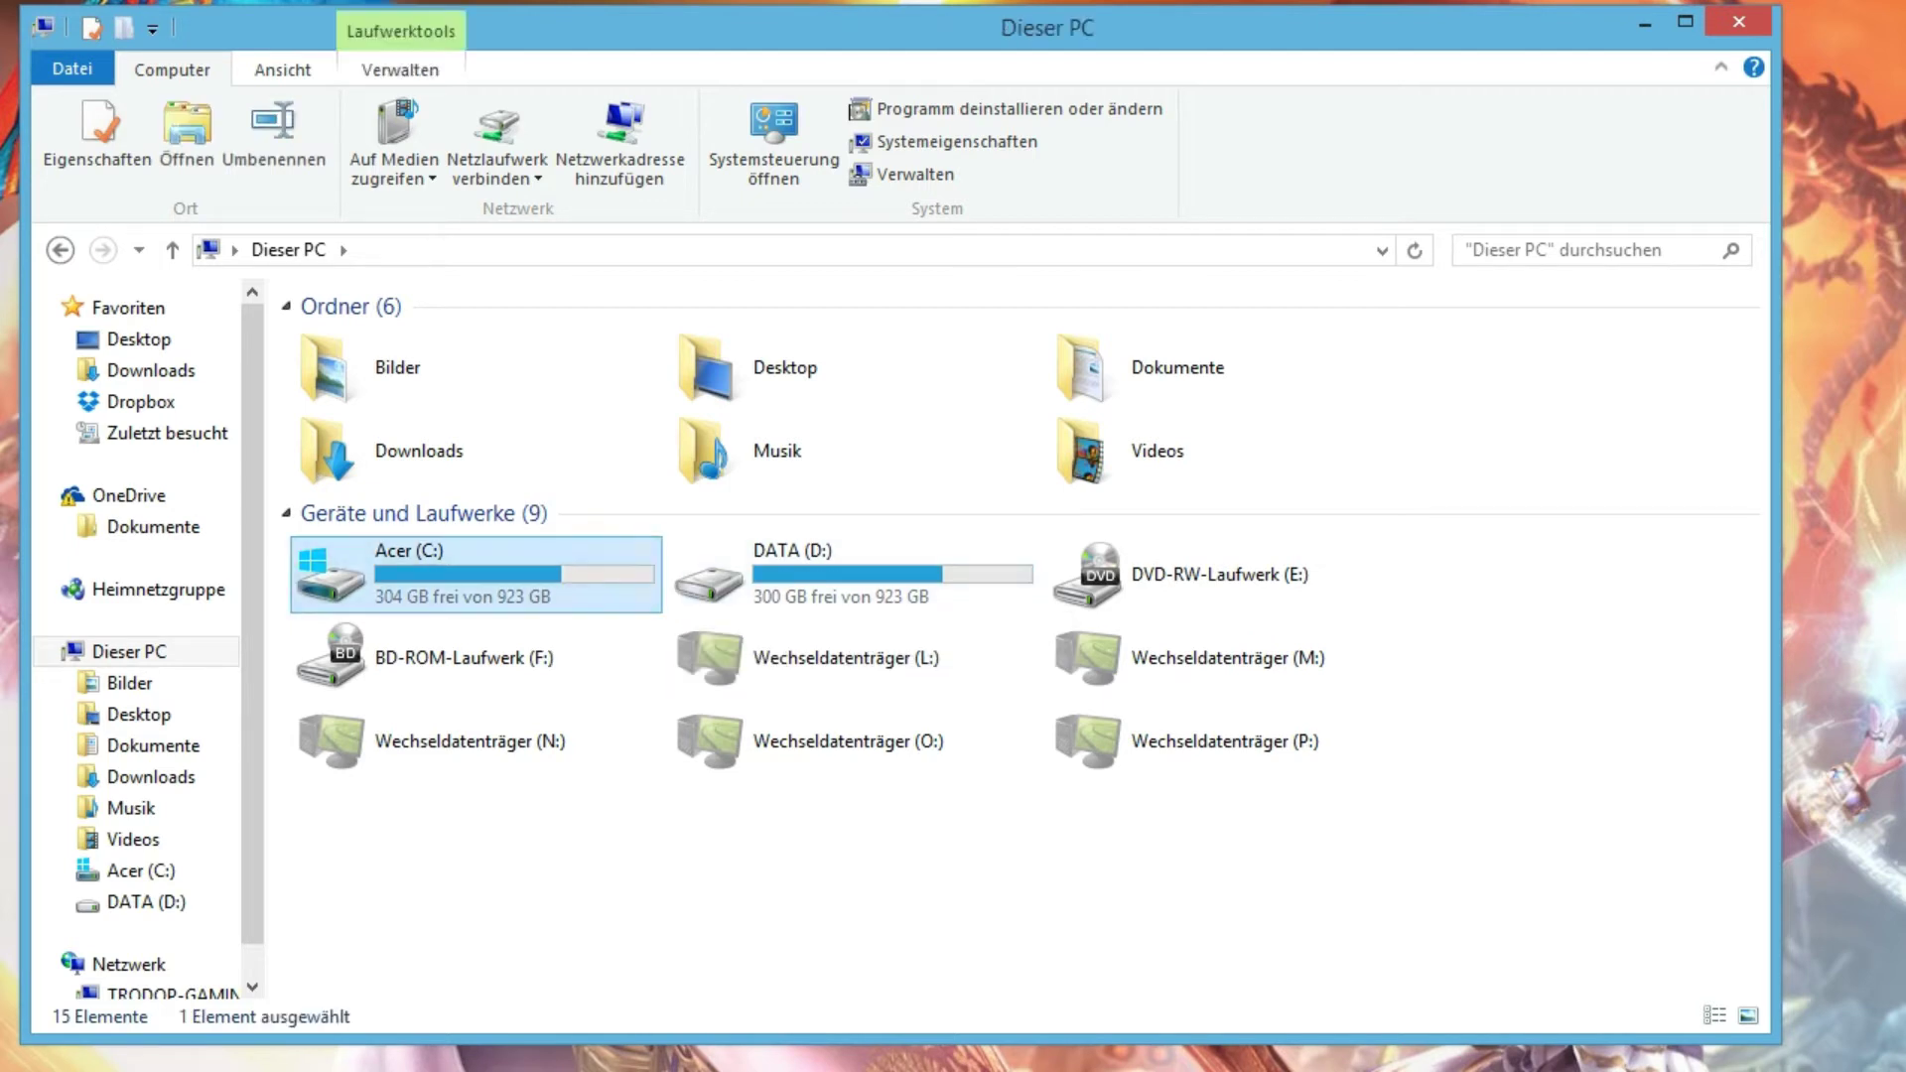
{"action": "double_click", "coordinate": [477, 573]}
{"action": "double_click", "coordinate": [378, 778]}
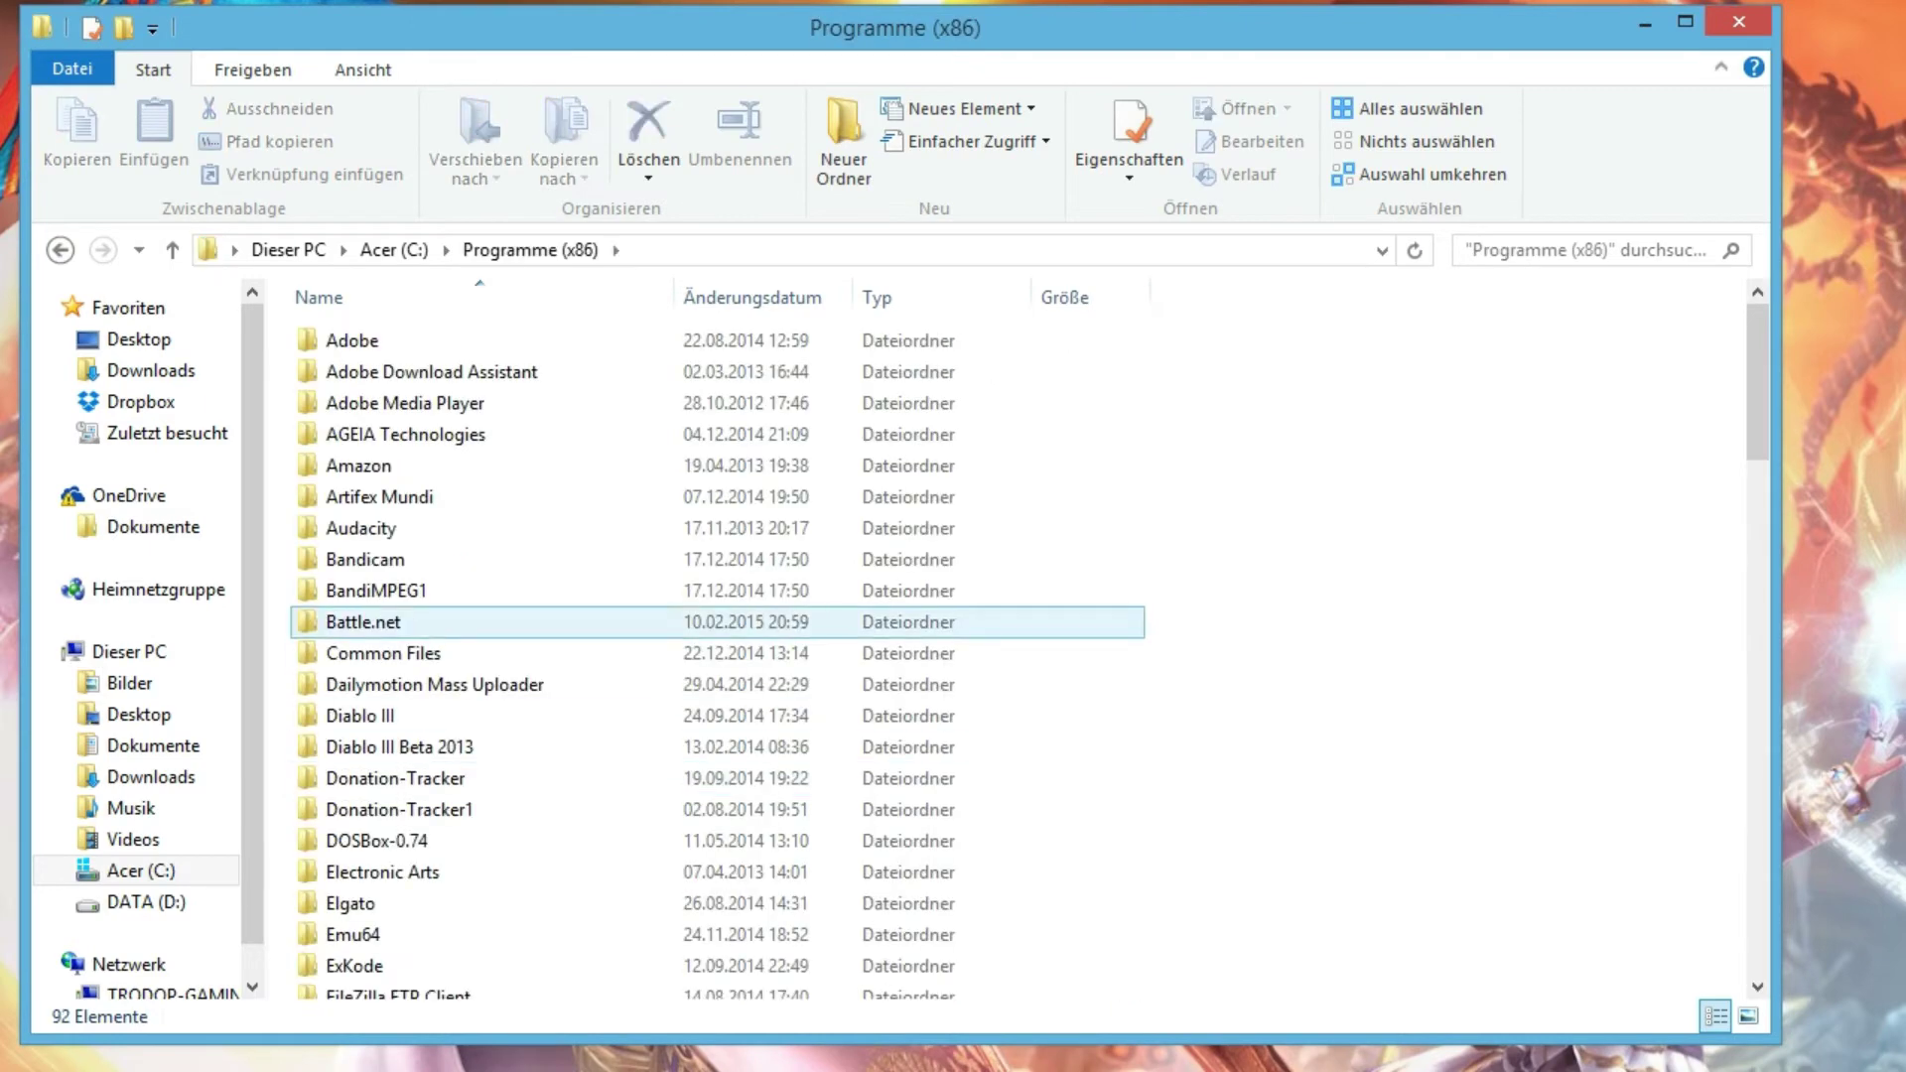
{"action": "scroll", "coordinate": [695, 735], "scroll_direction": "down", "scroll_amount": 14}
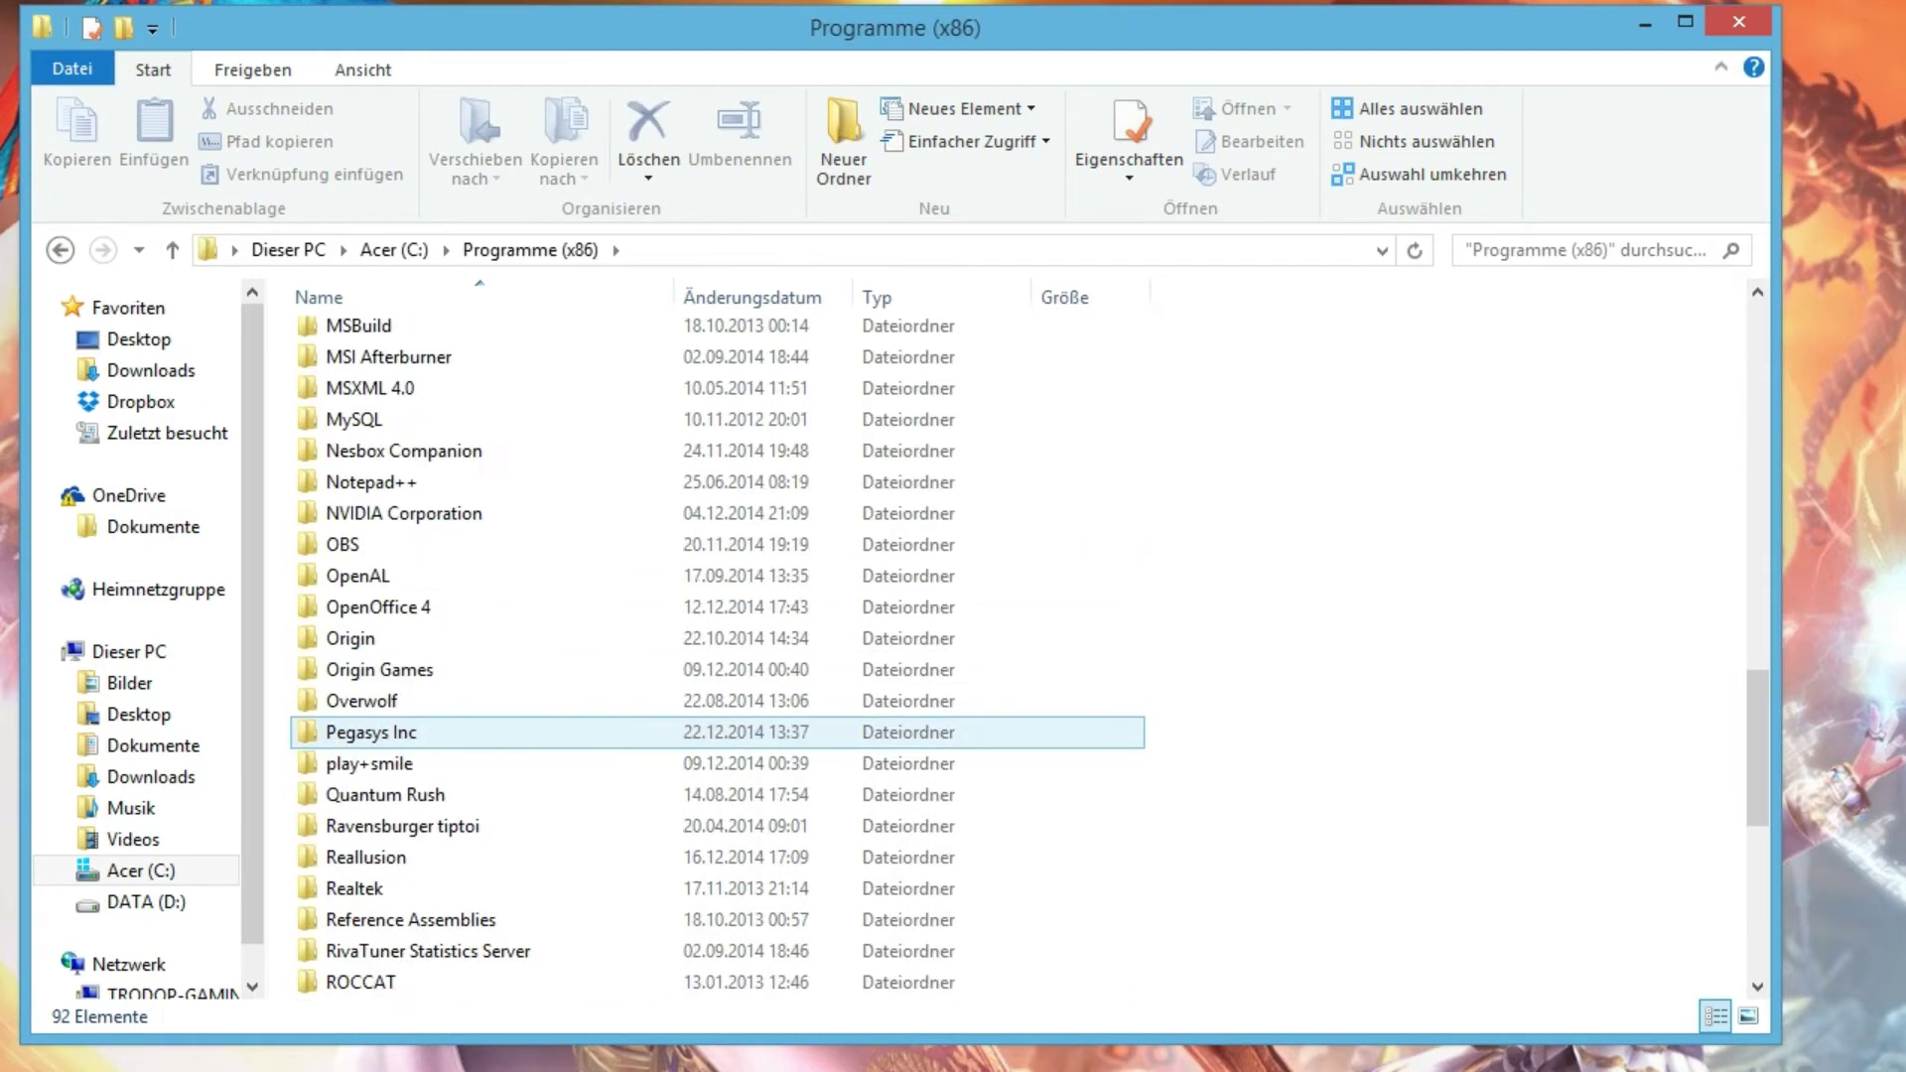
{"action": "scroll", "coordinate": [397, 731], "scroll_direction": "down", "scroll_amount": 5}
{"action": "double_click", "coordinate": [397, 633]}
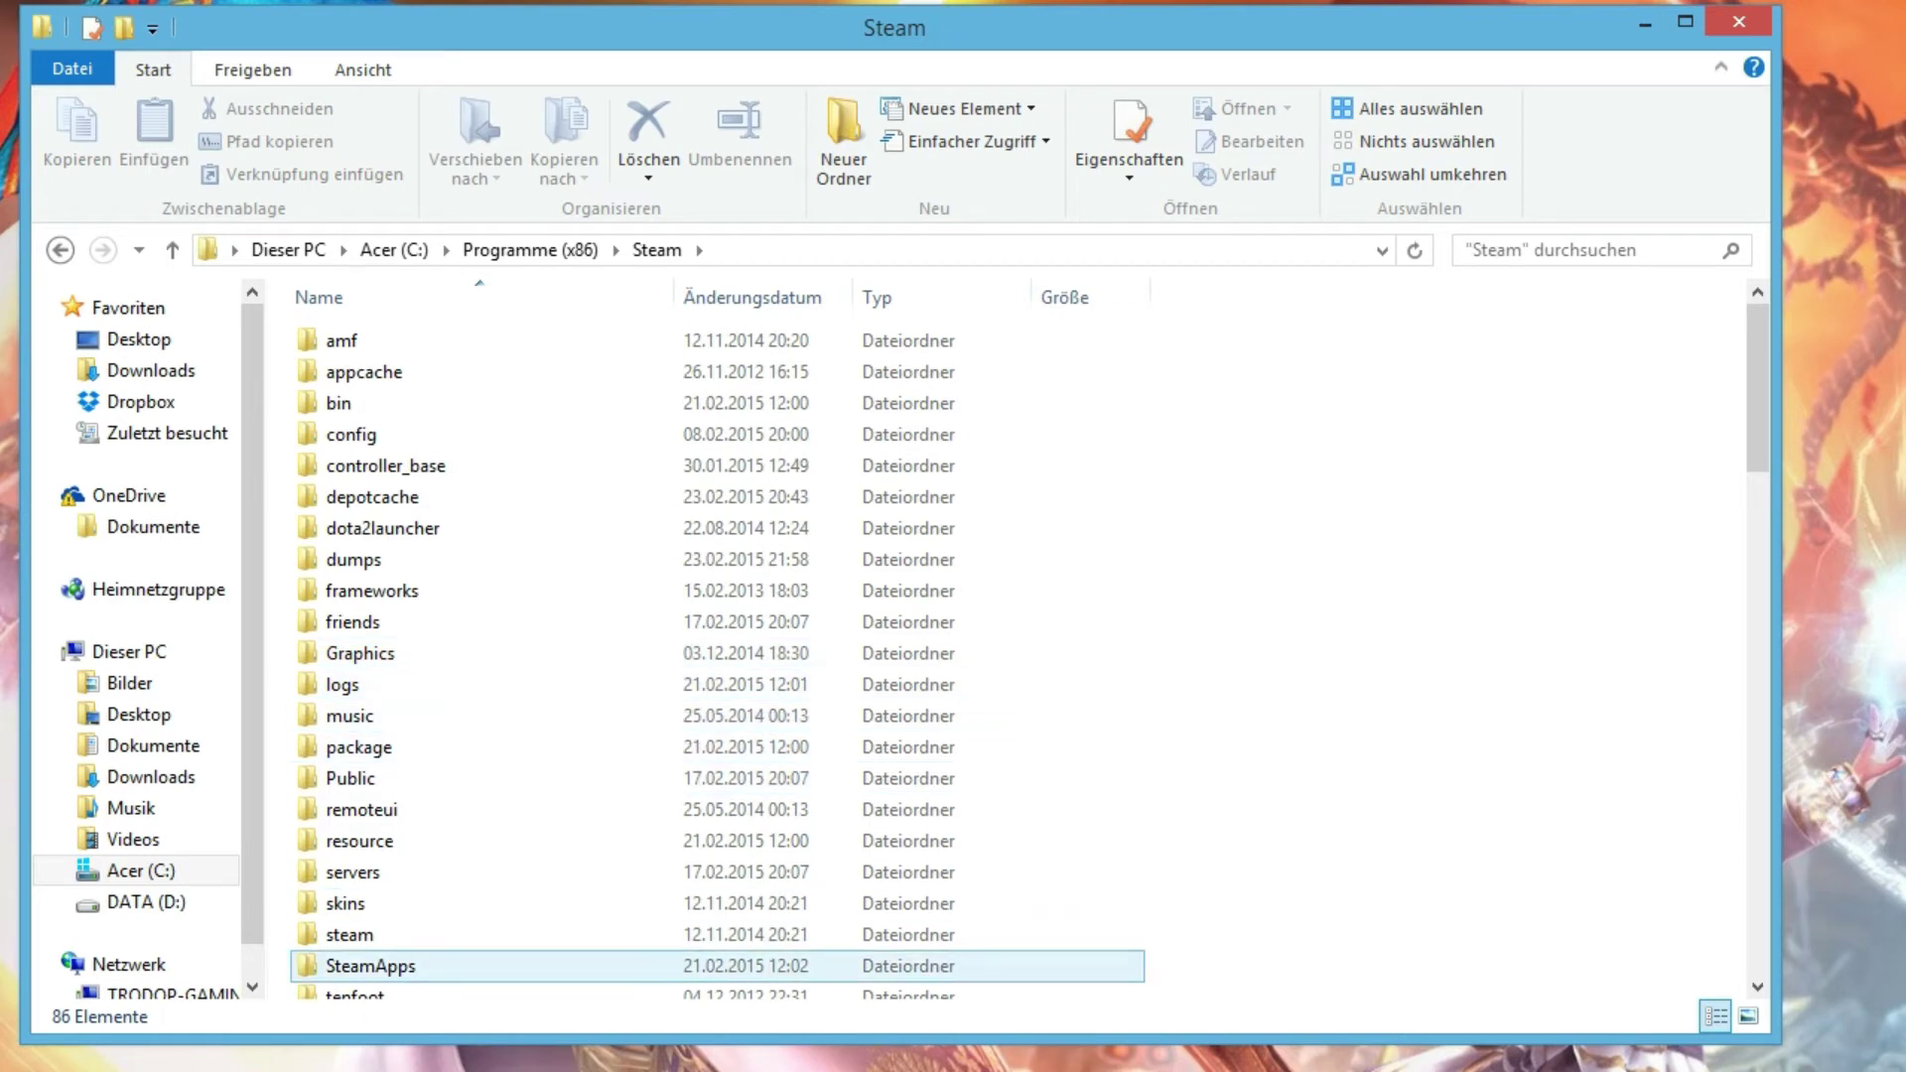
Step: Open the RisingWorld game folder under SteamApps\common
{"action": "key", "text": "Return"}
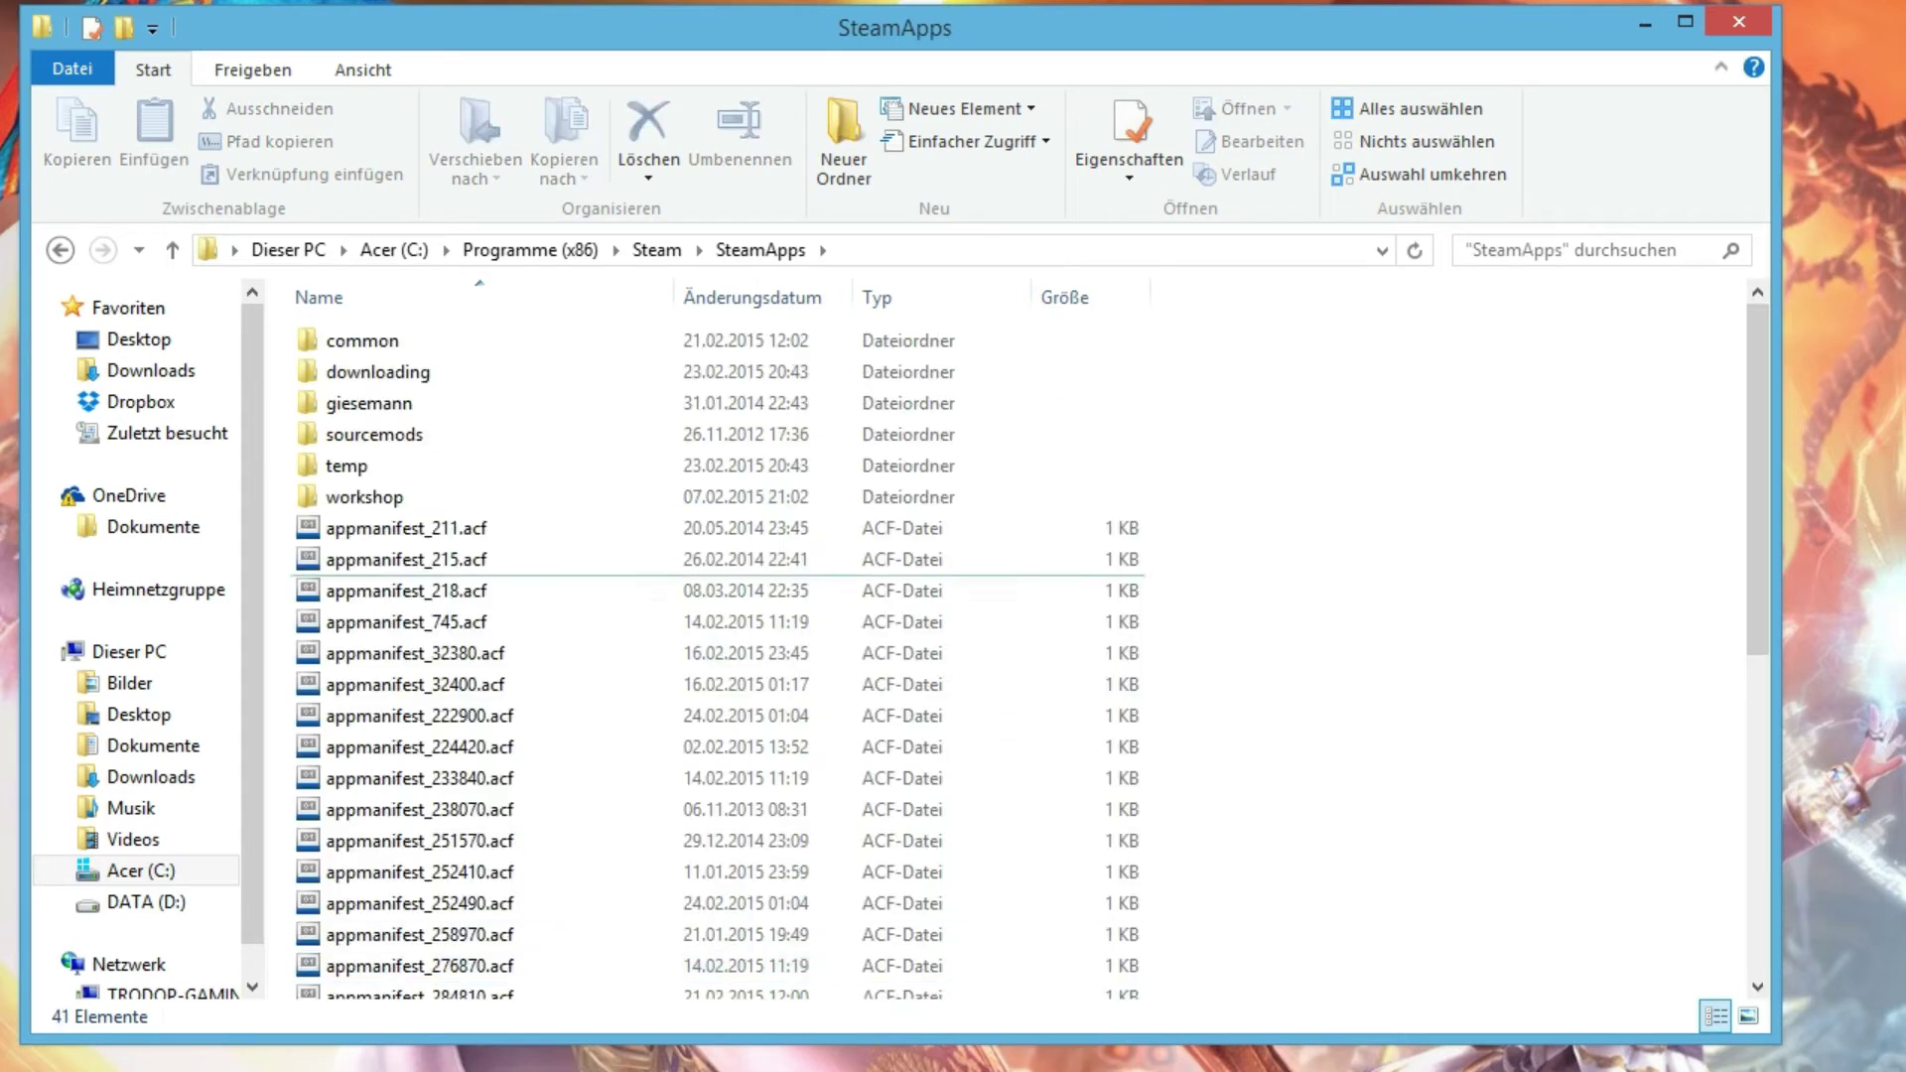
{"action": "scroll", "coordinate": [715, 655], "scroll_direction": "down", "scroll_amount": 6}
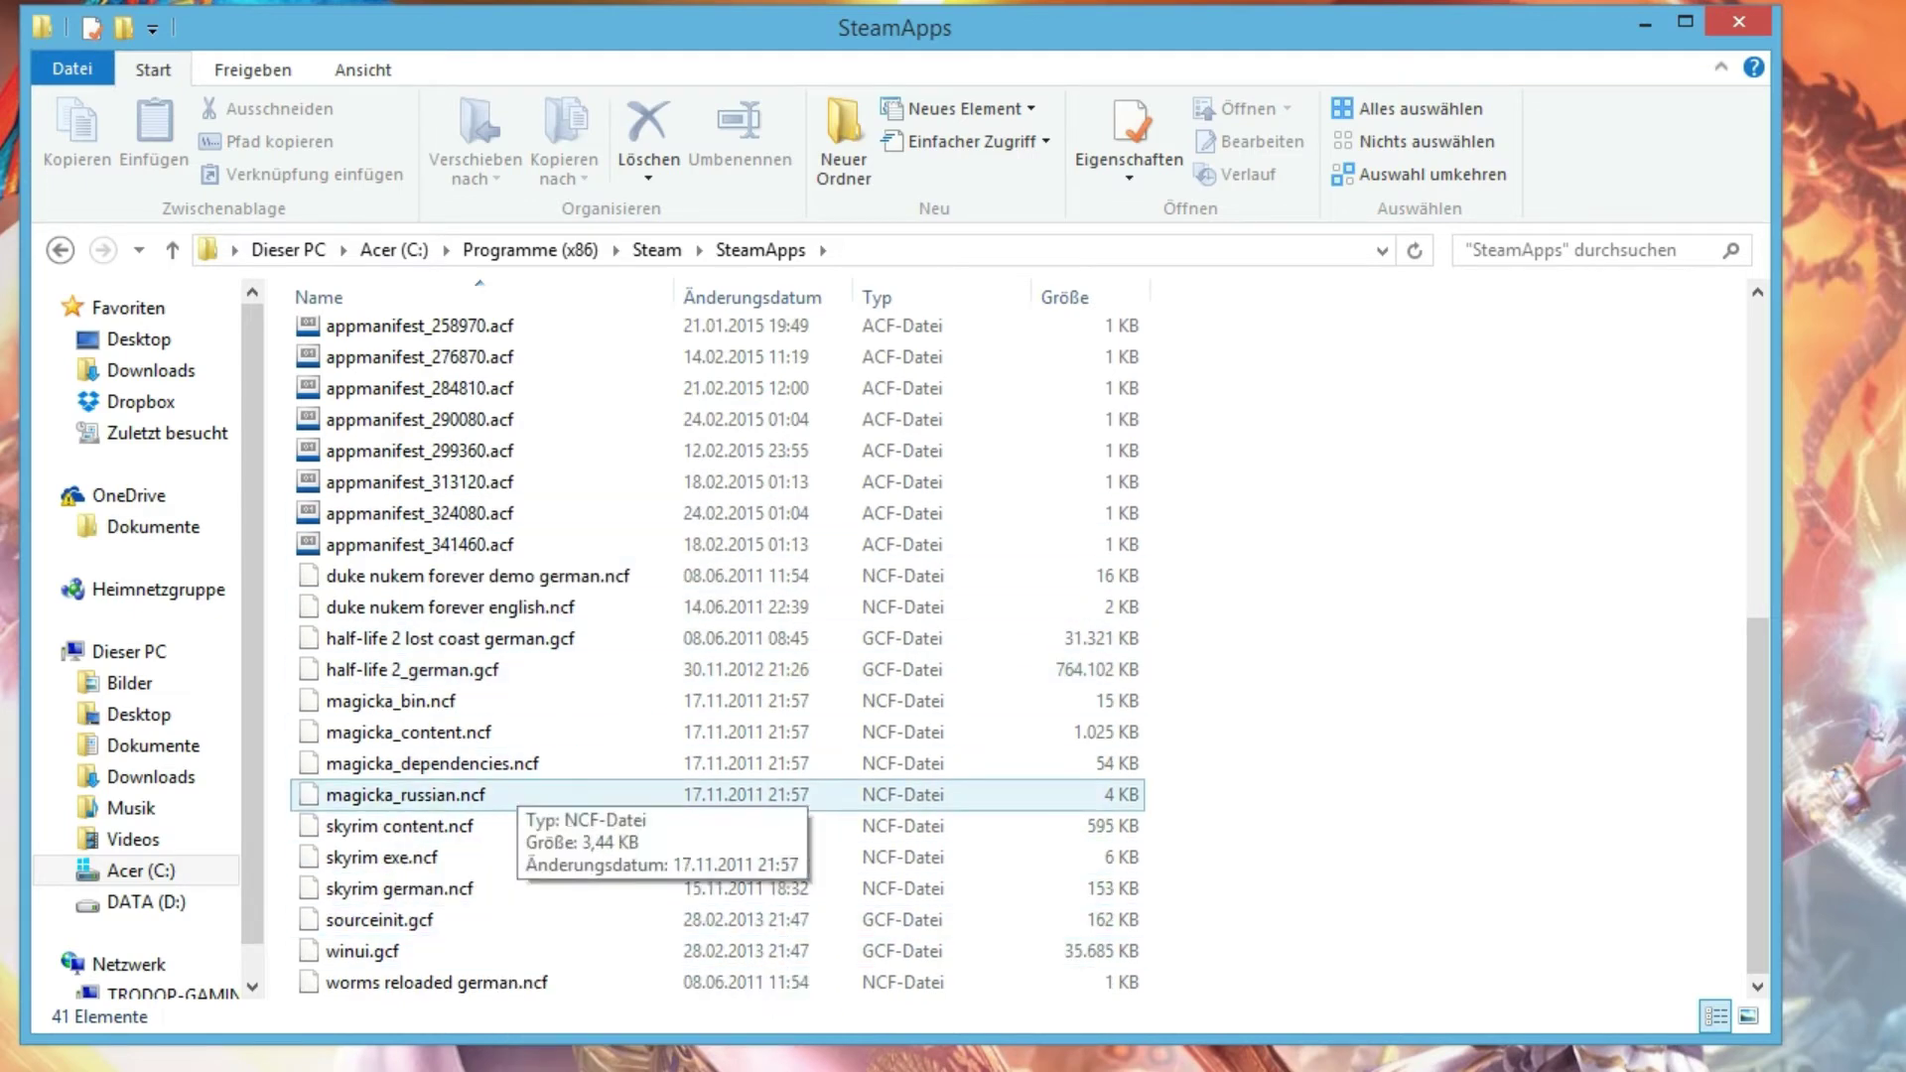
{"action": "scroll", "coordinate": [714, 655], "scroll_direction": "up", "scroll_amount": 7}
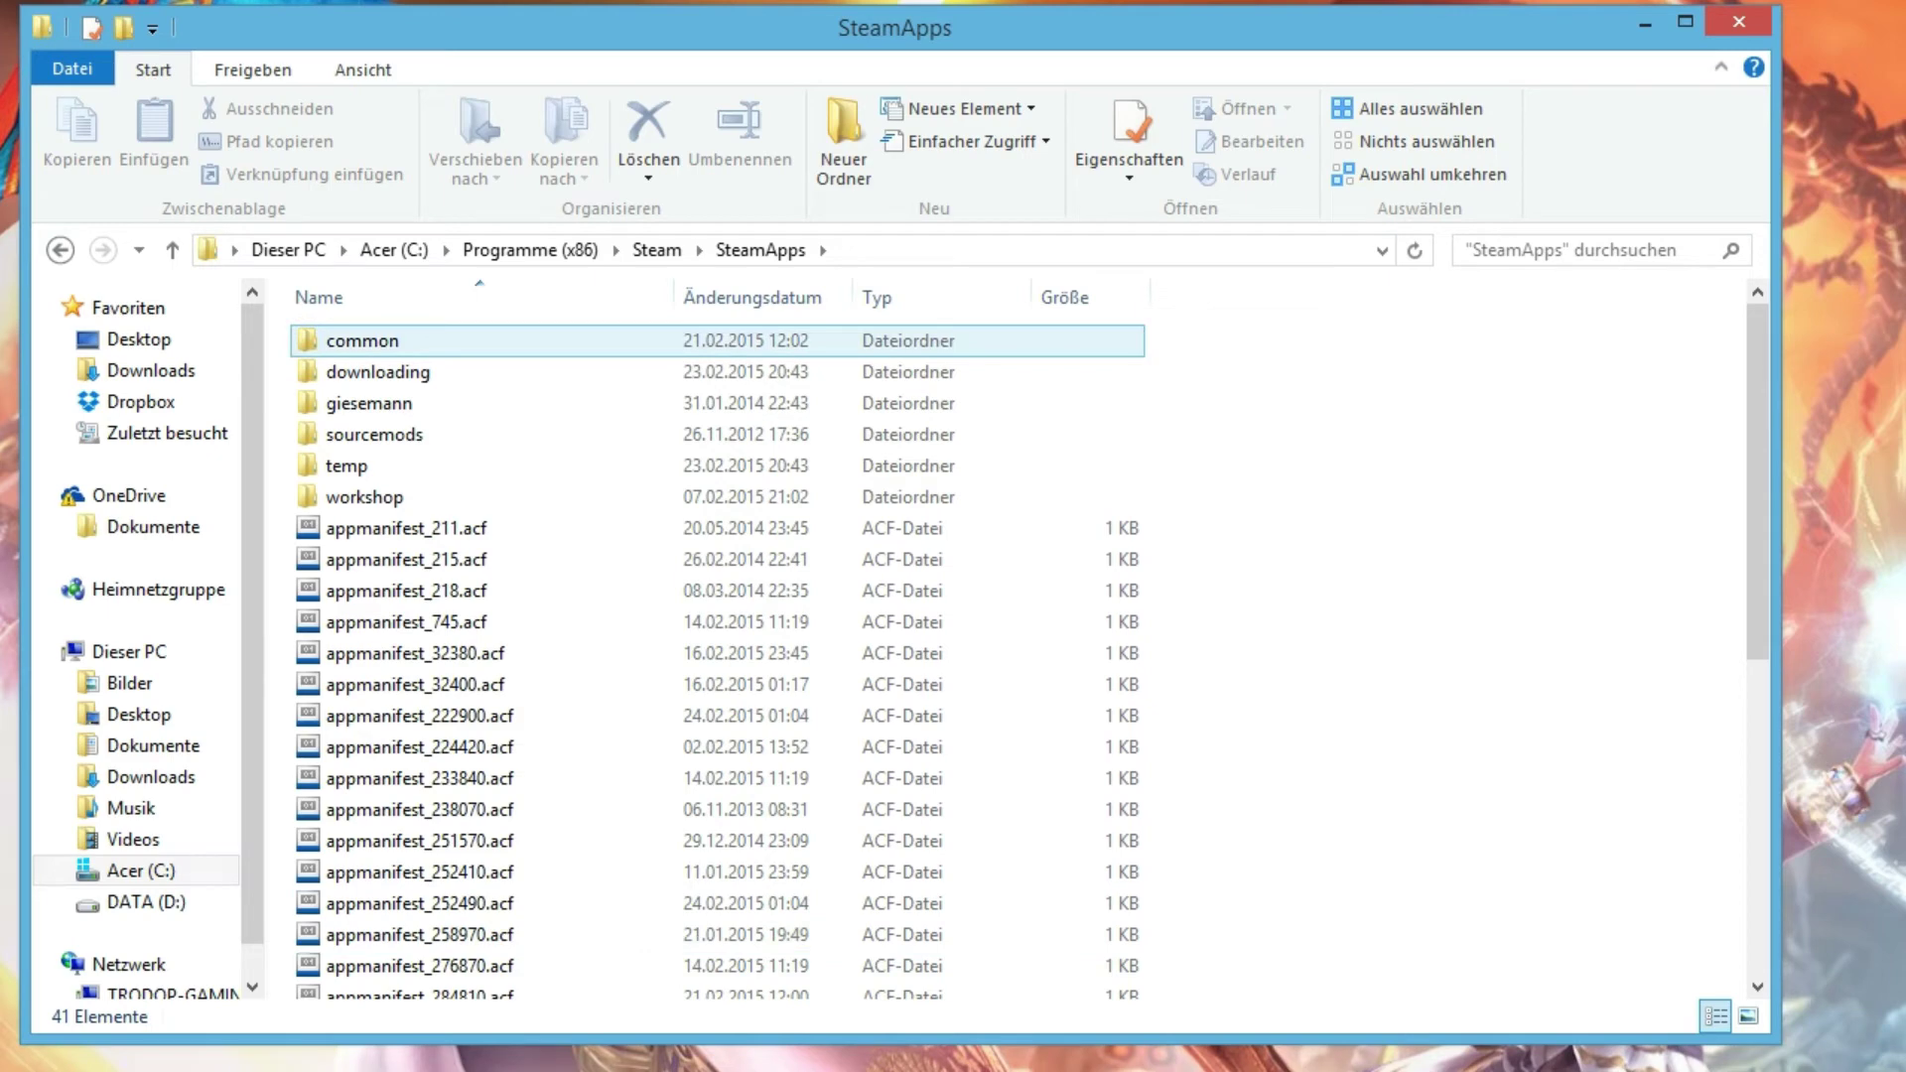
{"action": "double_click", "coordinate": [586, 341]}
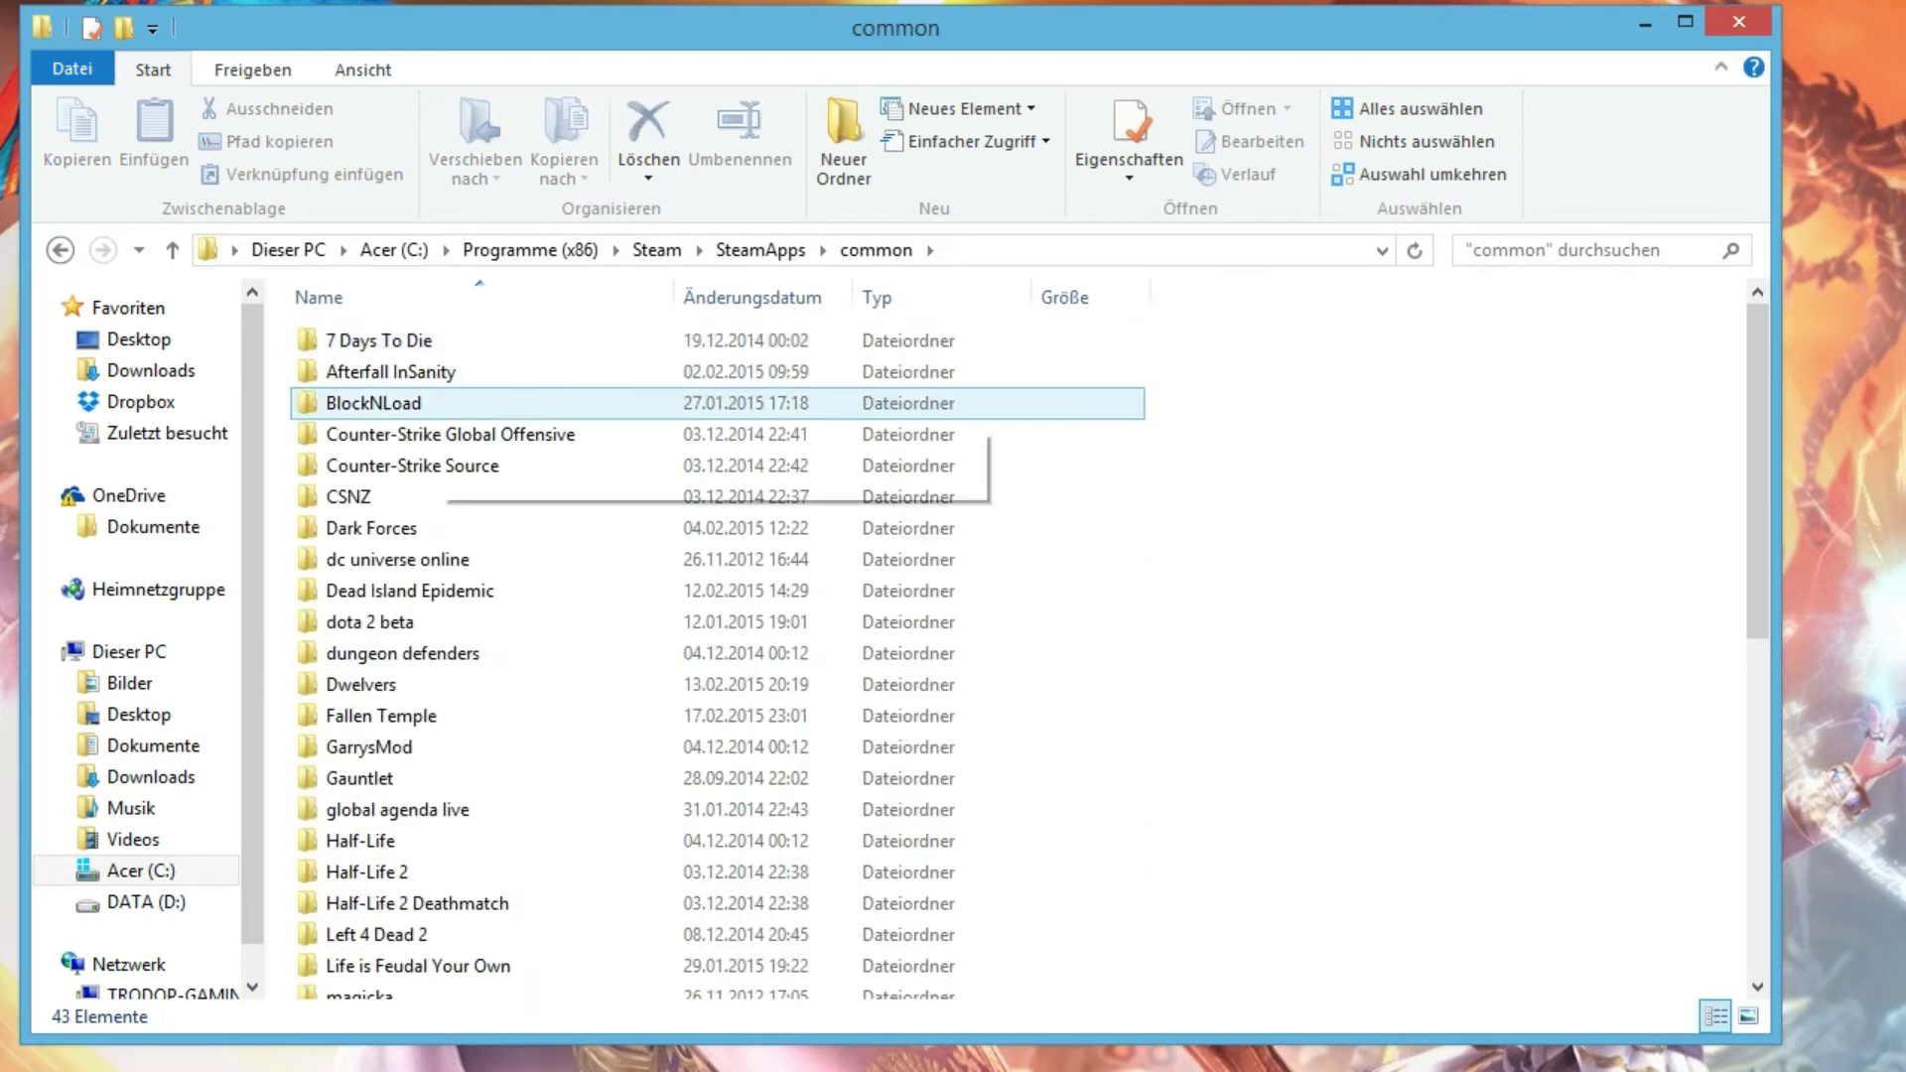
{"action": "scroll", "coordinate": [586, 452], "scroll_direction": "down", "scroll_amount": 6}
{"action": "scroll", "coordinate": [585, 456], "scroll_direction": "down", "scroll_amount": 2}
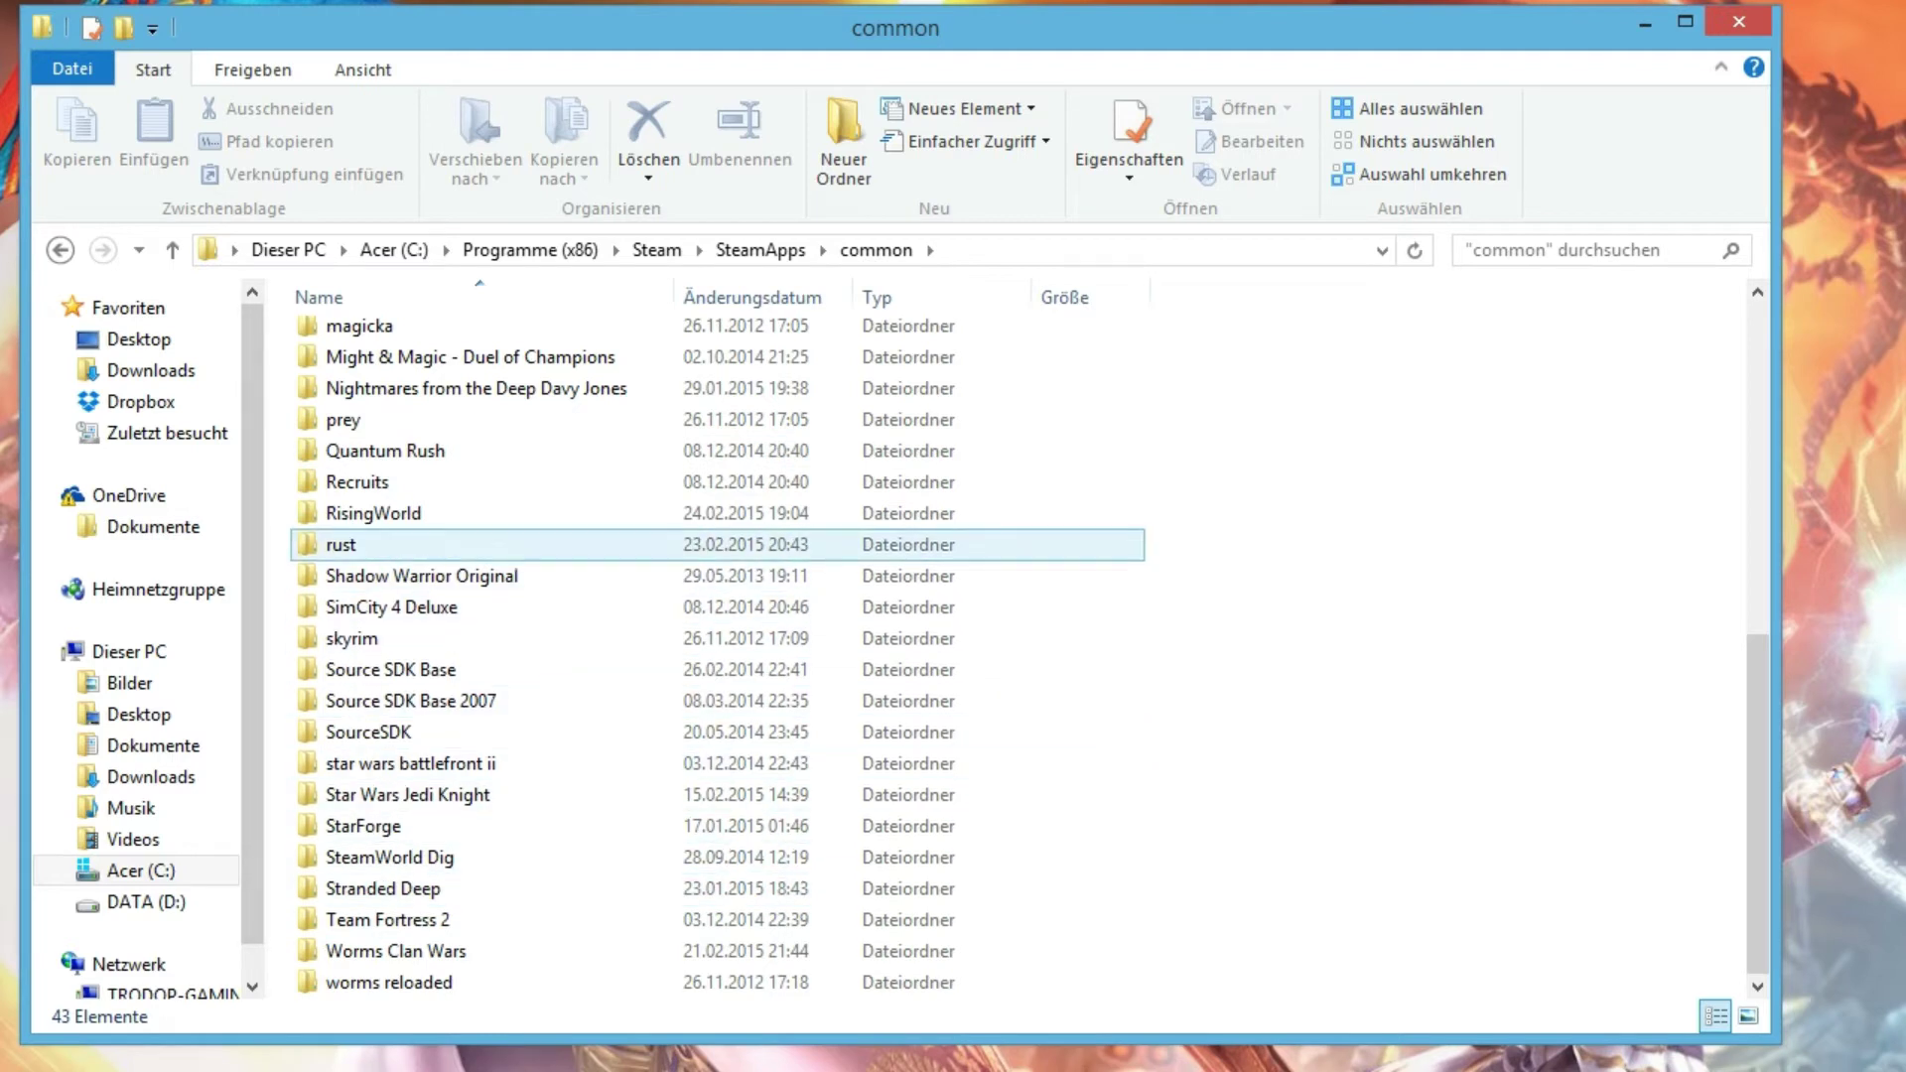
{"action": "mouse_move", "coordinate": [409, 513]}
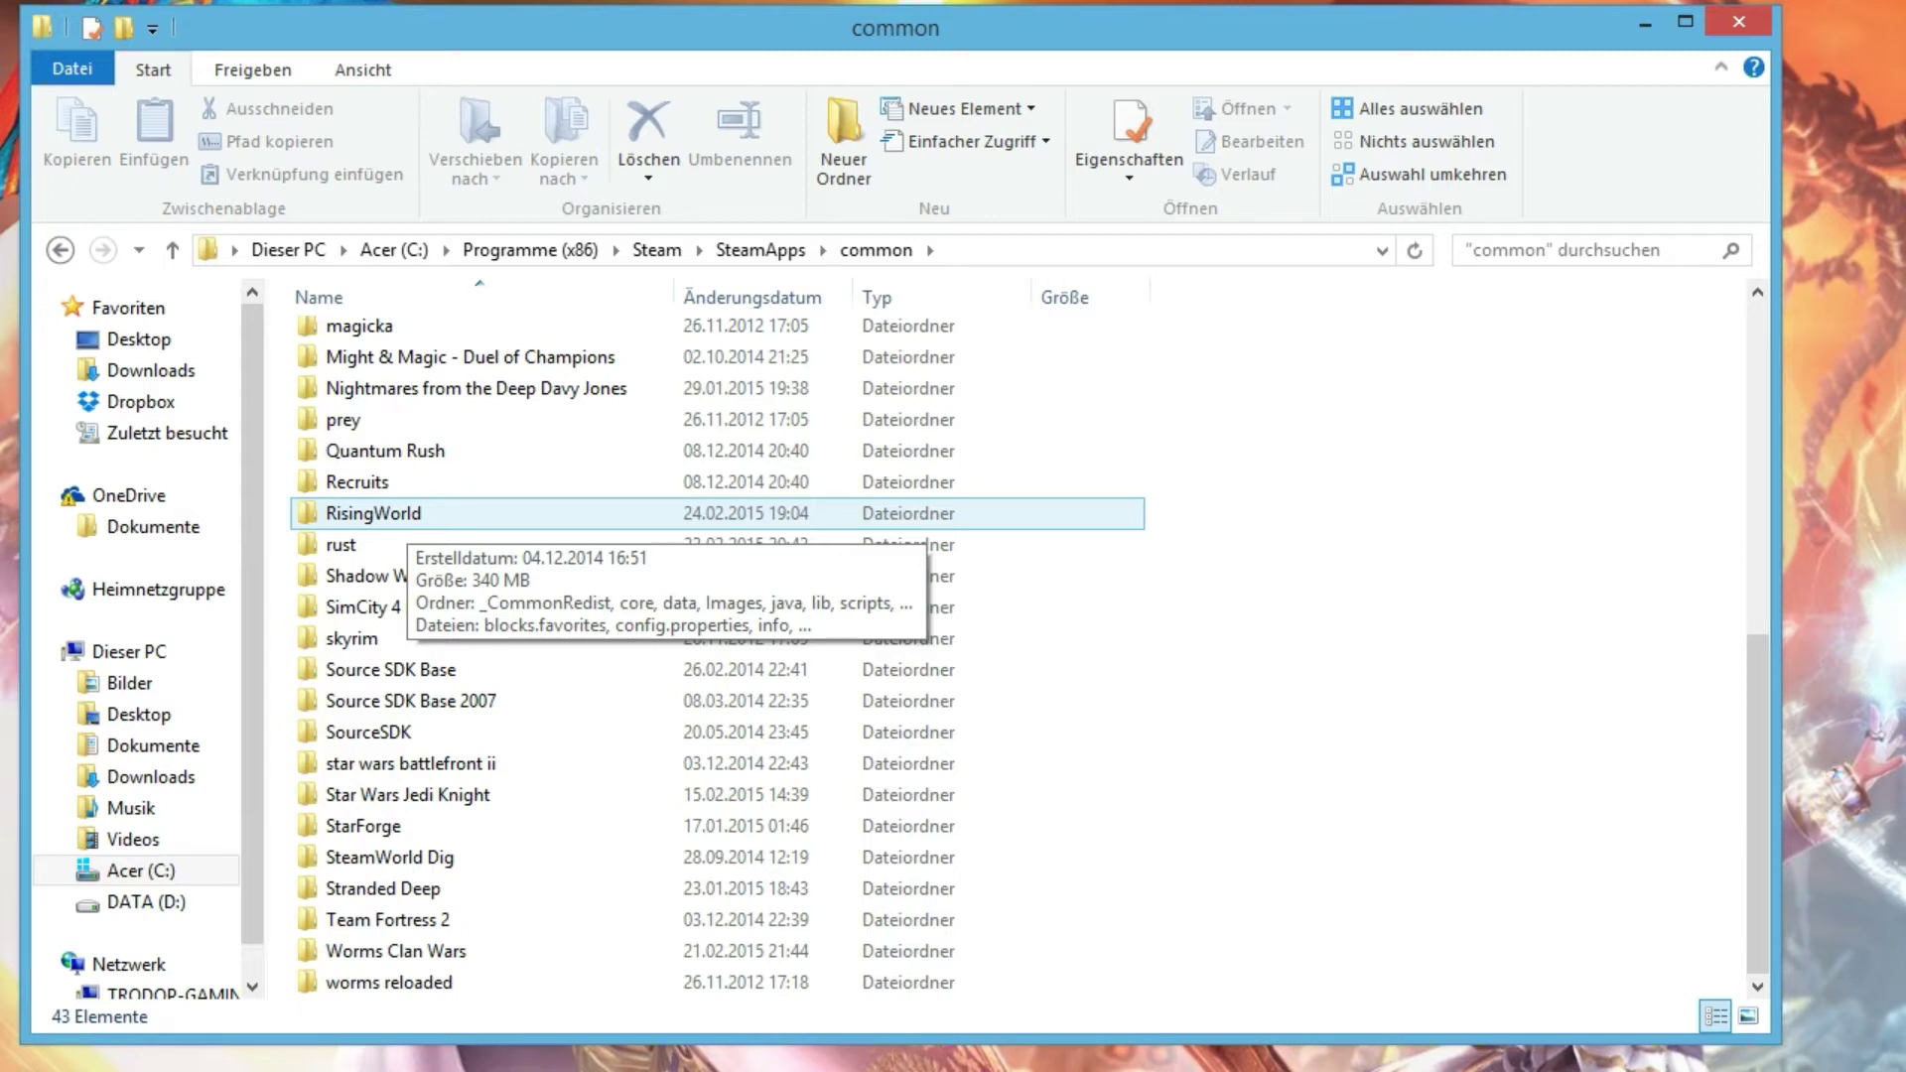
{"action": "double_click", "coordinate": [409, 513]}
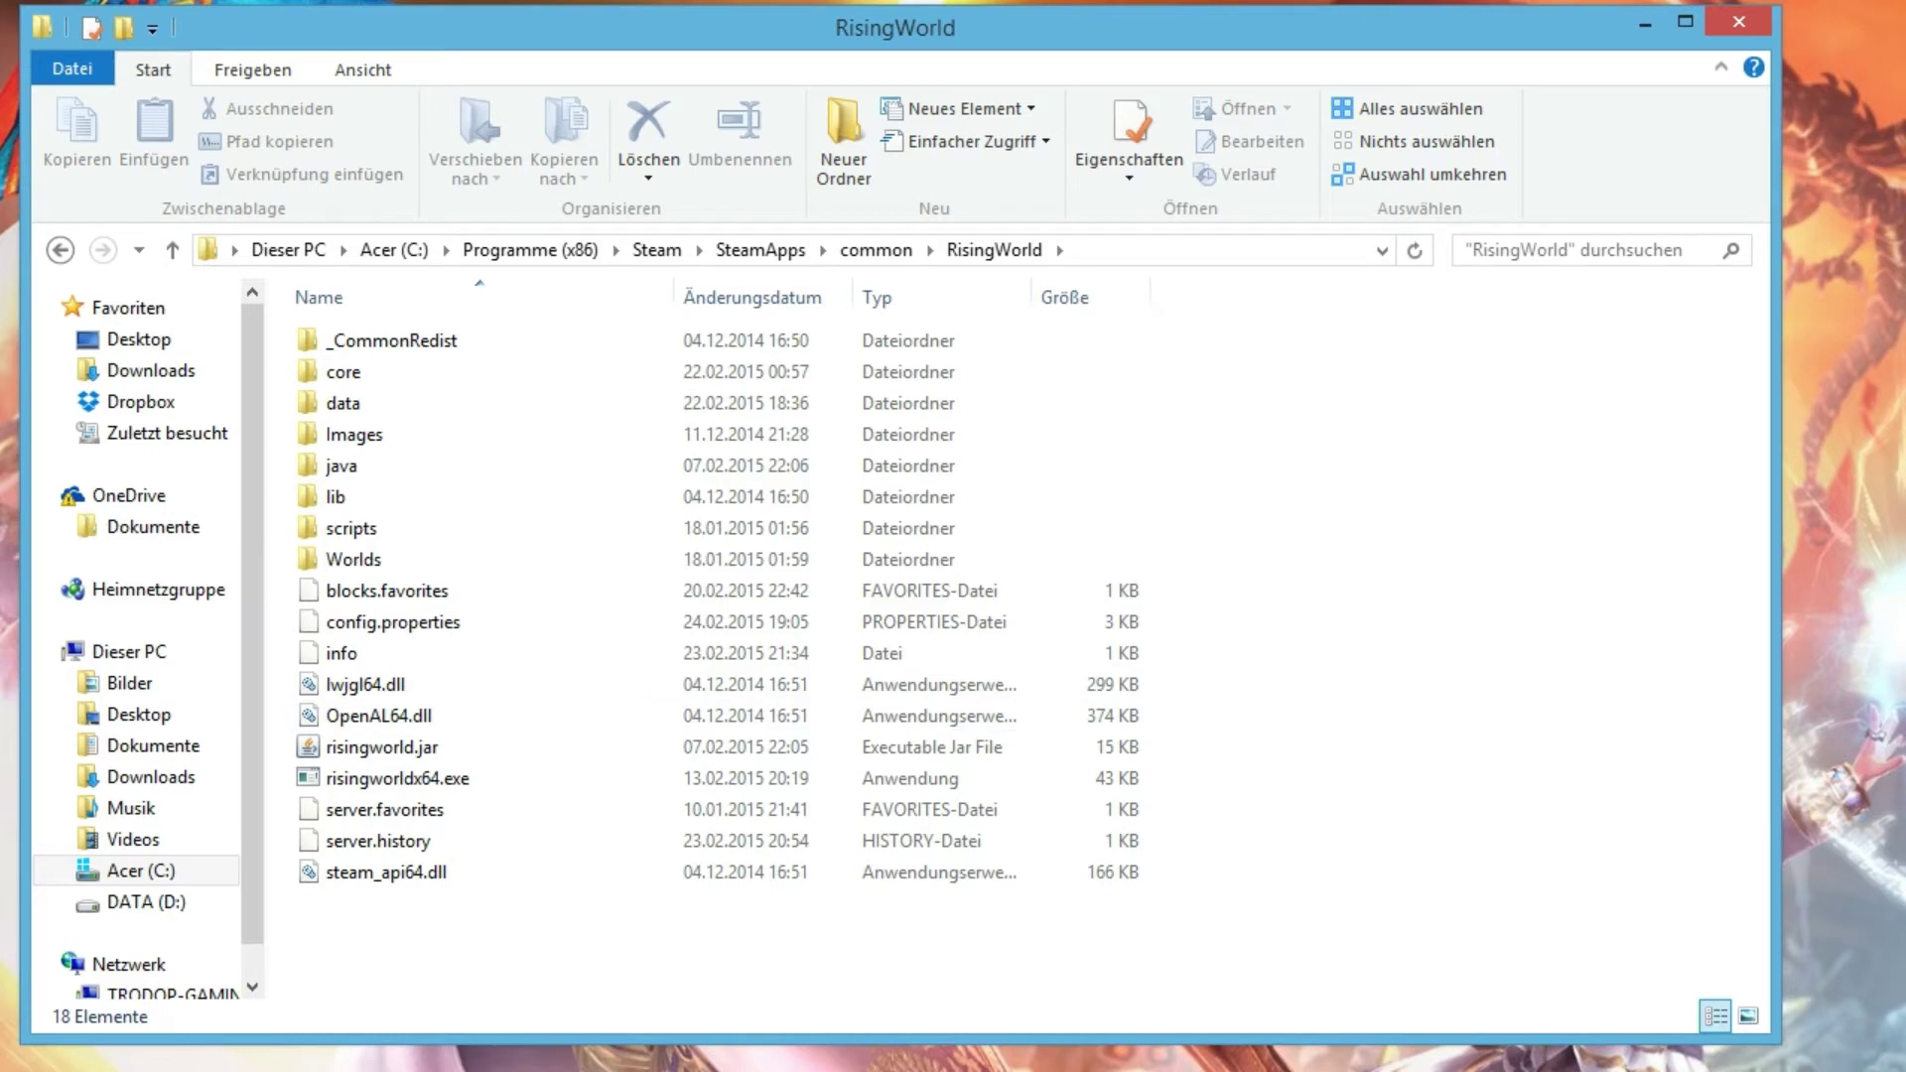
Step: Create a new folder named Texturepacks inside the RisingWorld folder
{"action": "right_click", "coordinate": [503, 944]}
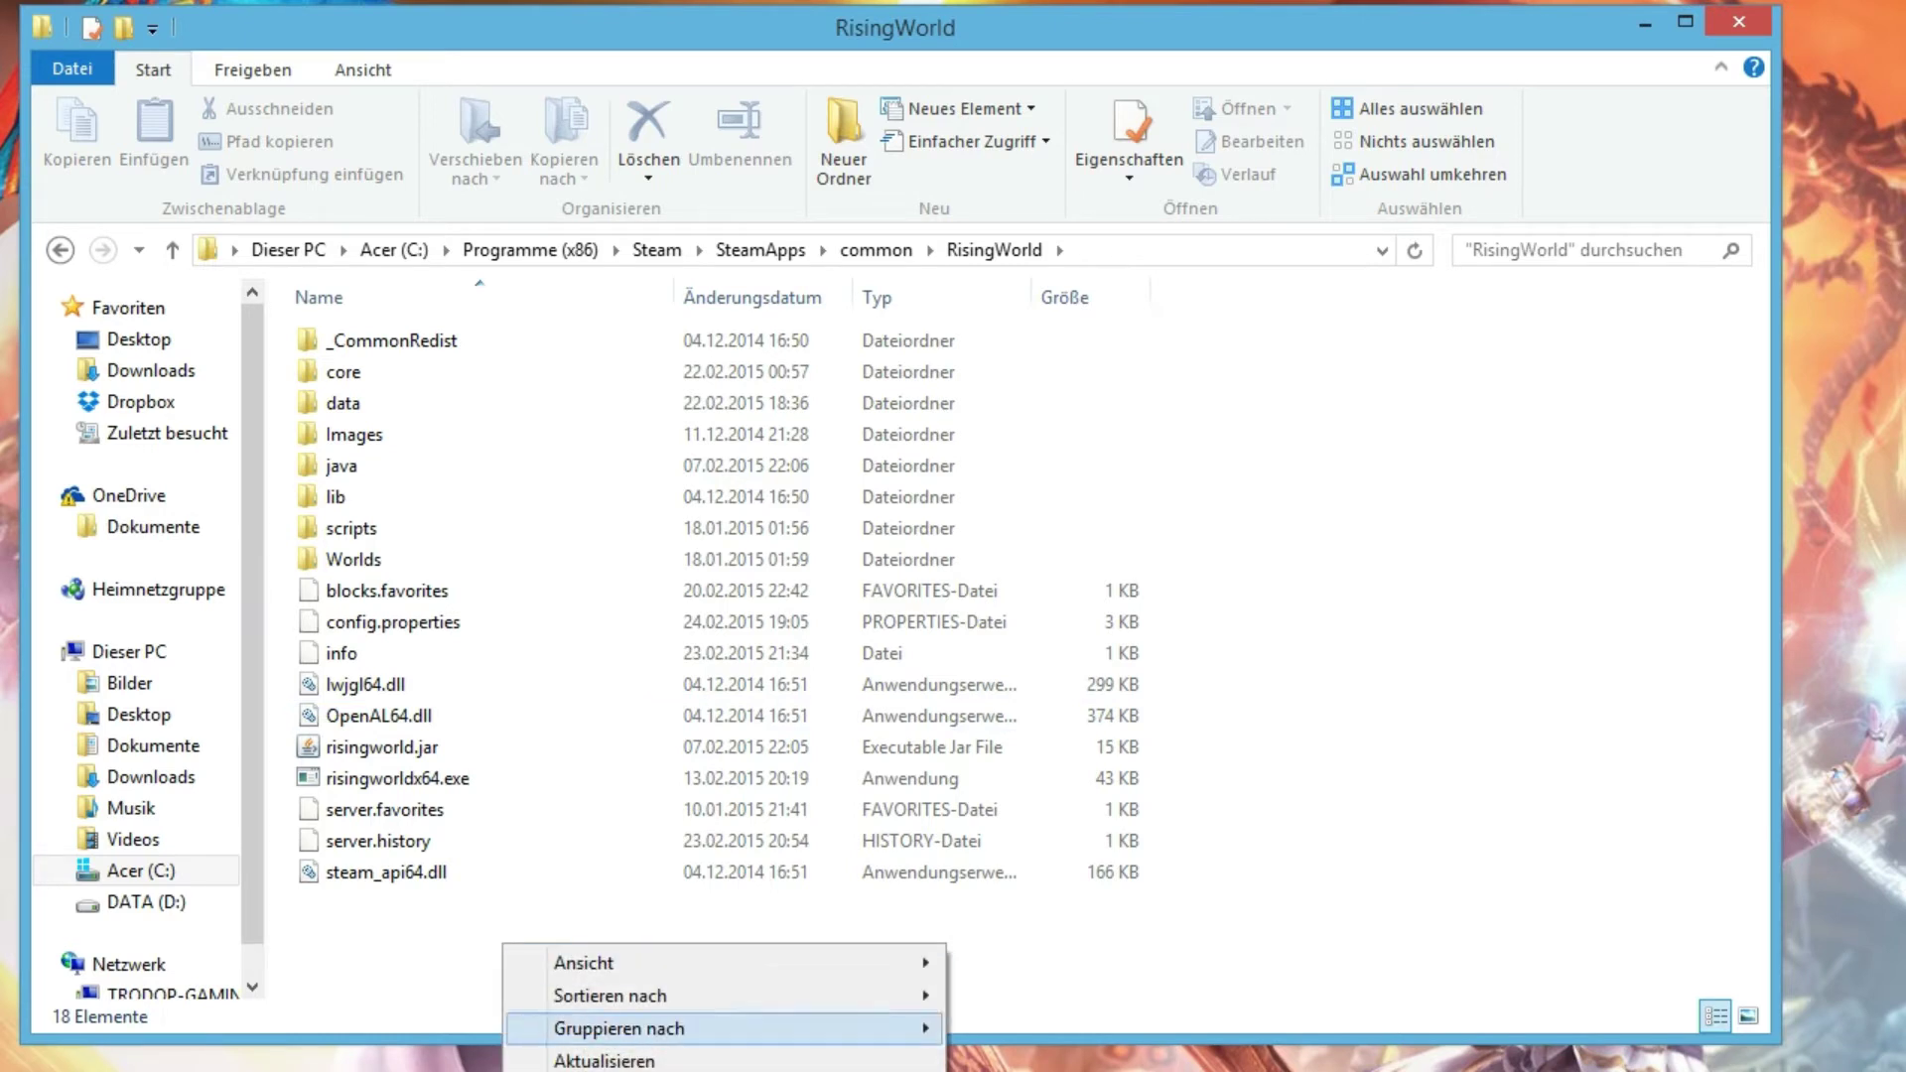
{"action": "mouse_move", "coordinate": [694, 1071]}
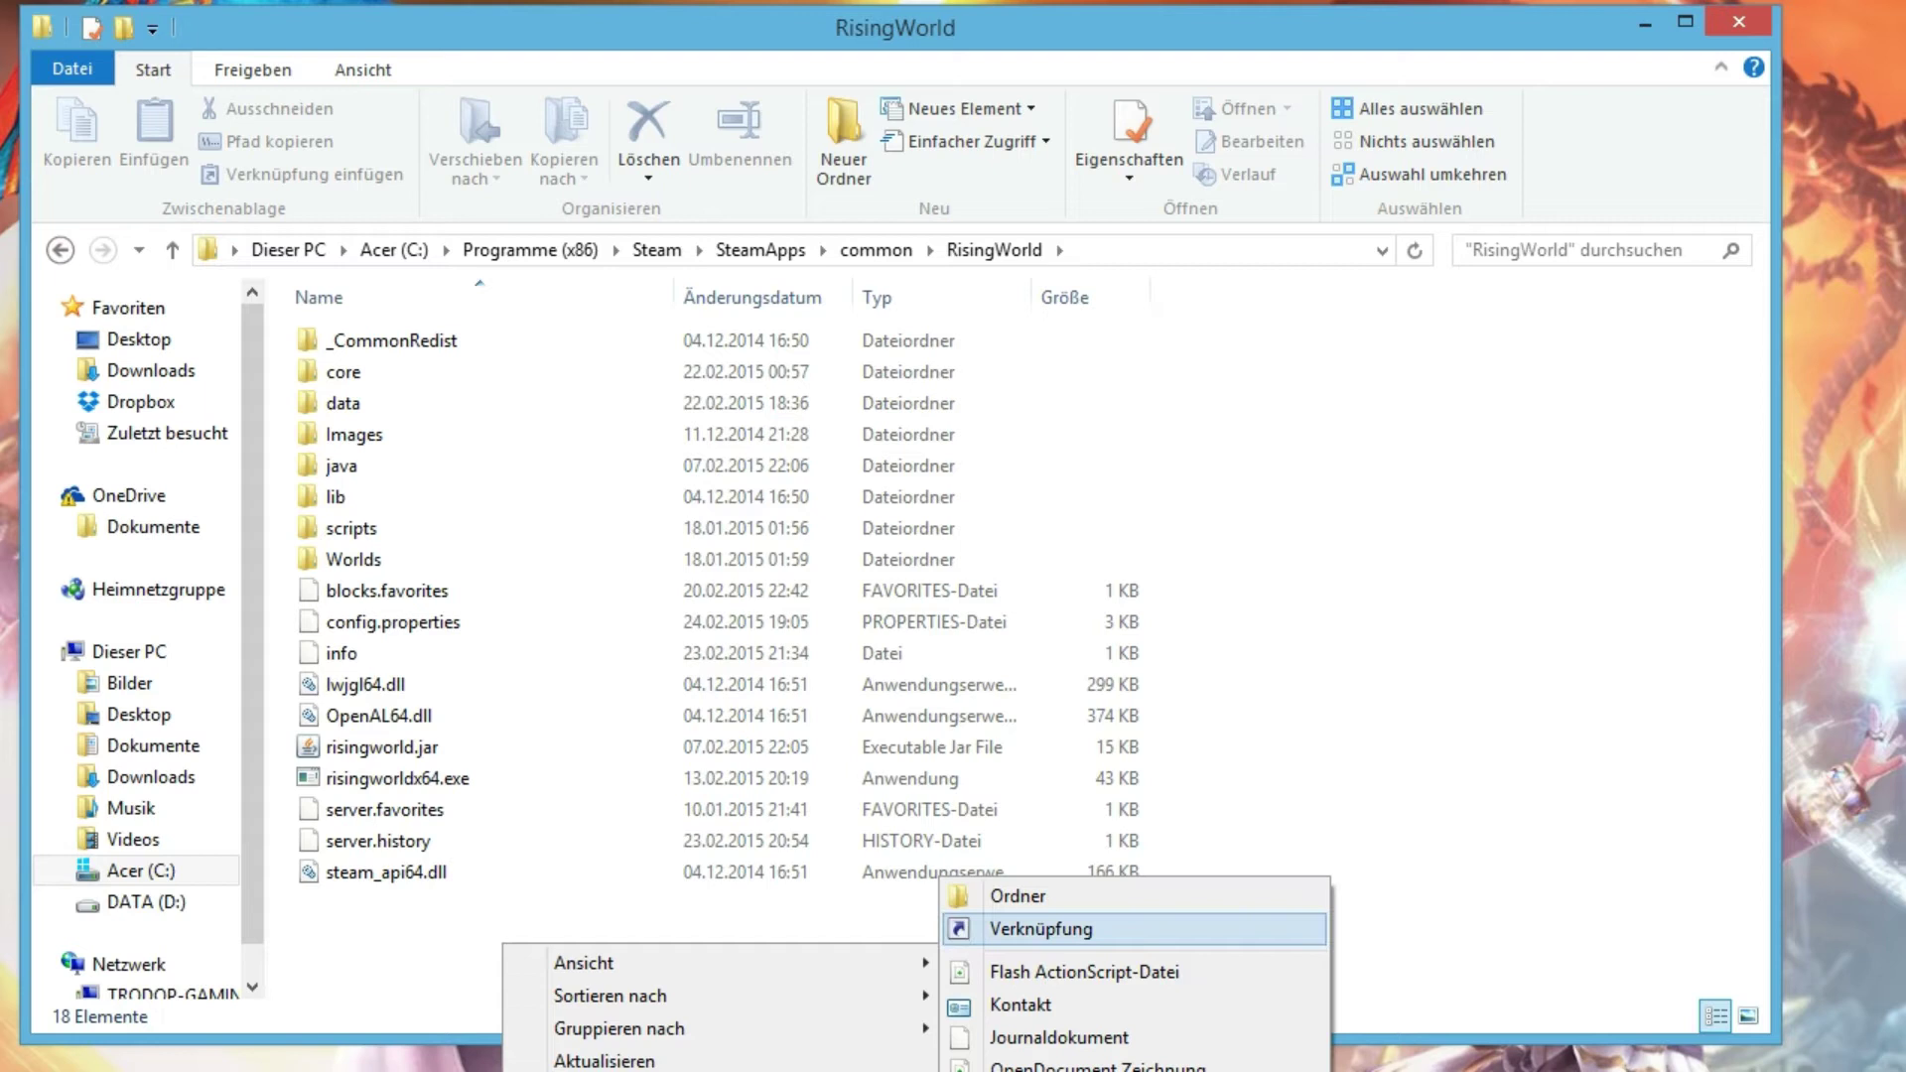
{"action": "left_click", "coordinate": [1015, 896]}
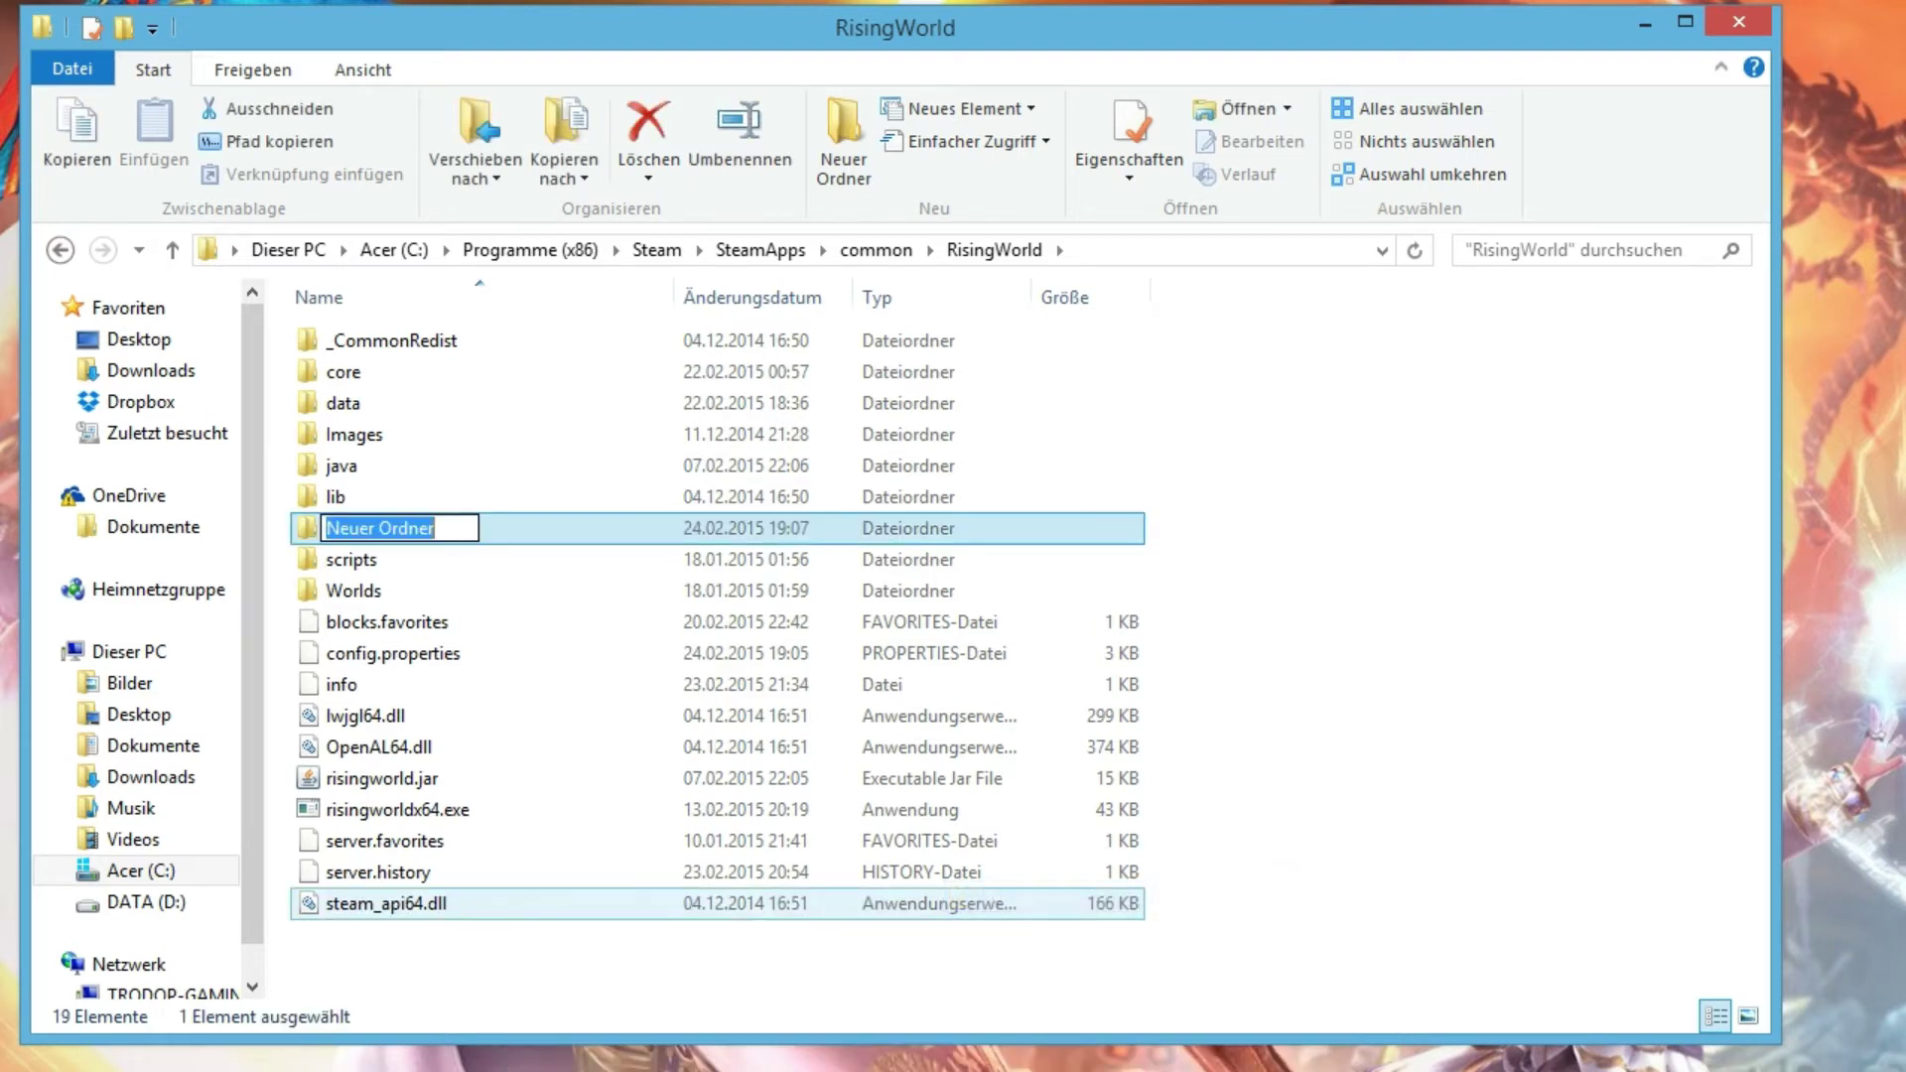
{"action": "type", "text": "Tex"}
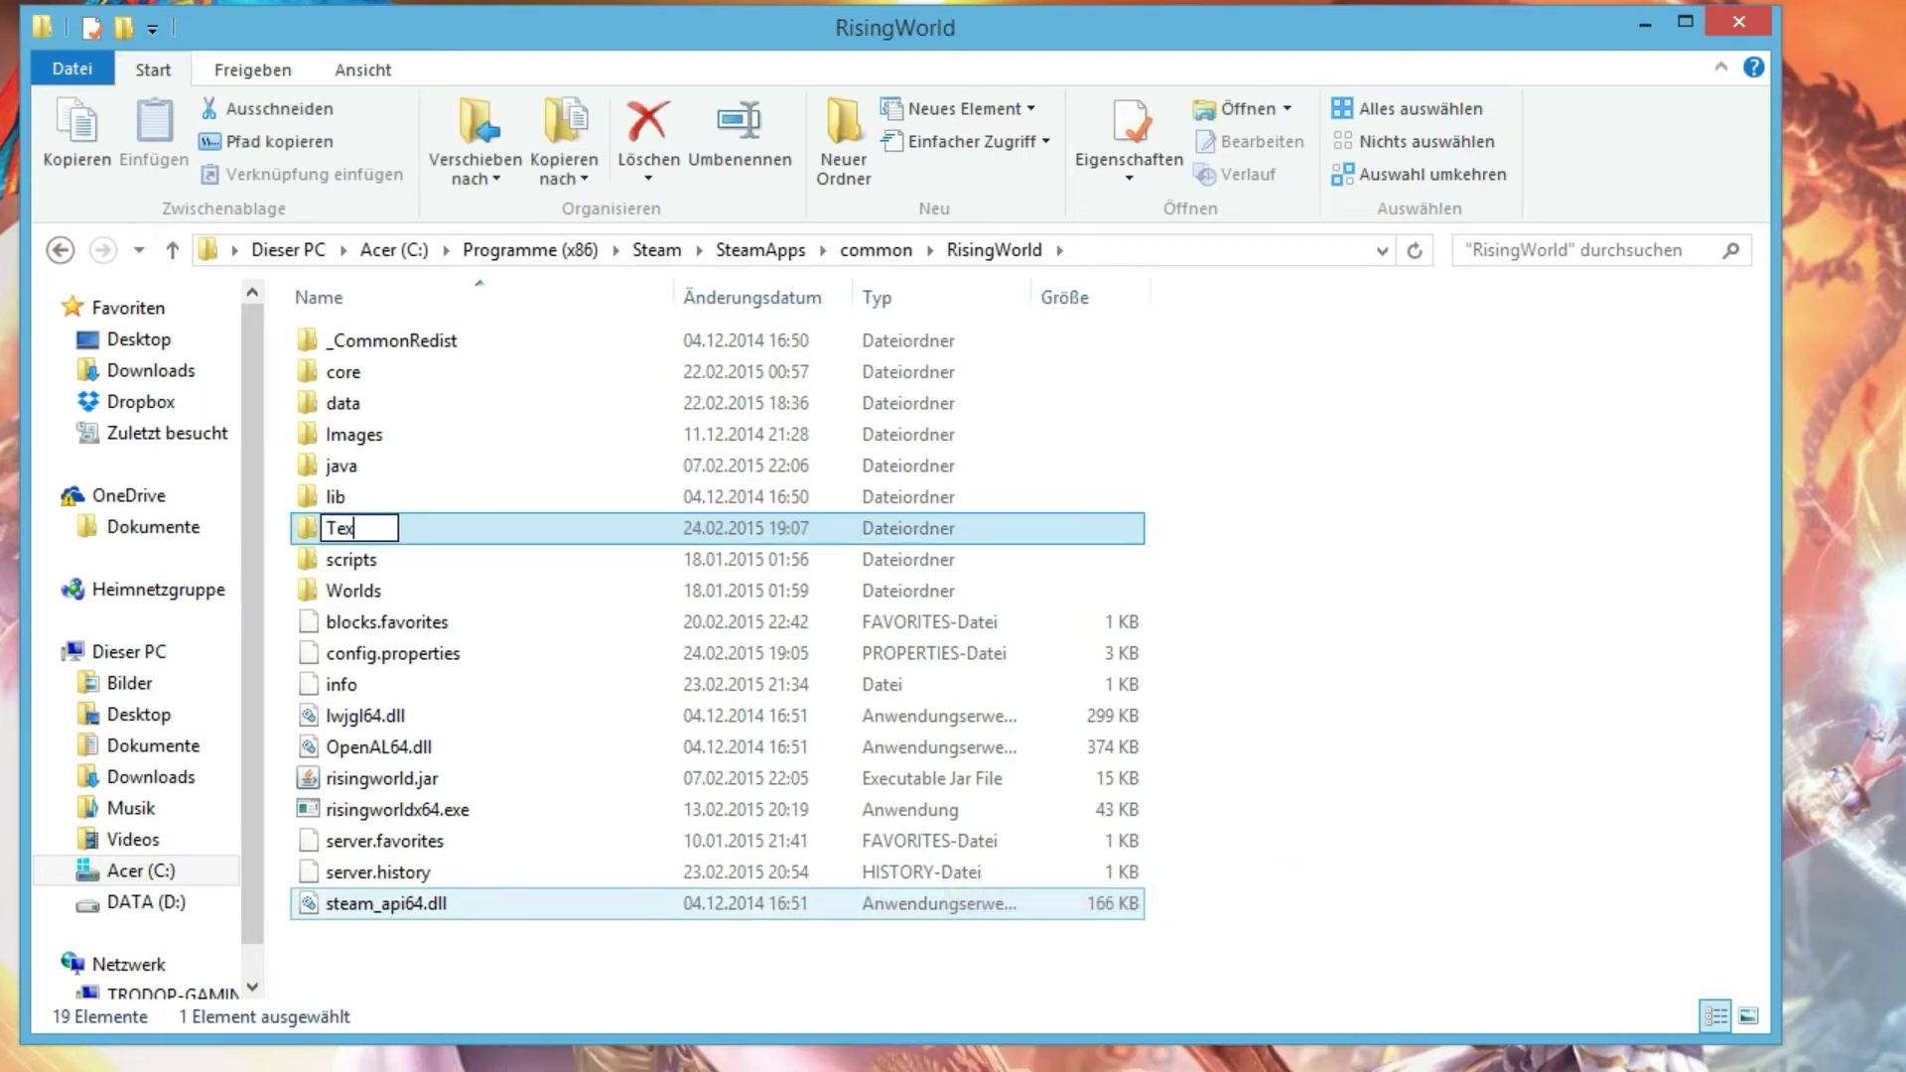
{"action": "type", "text": "turepacks"}
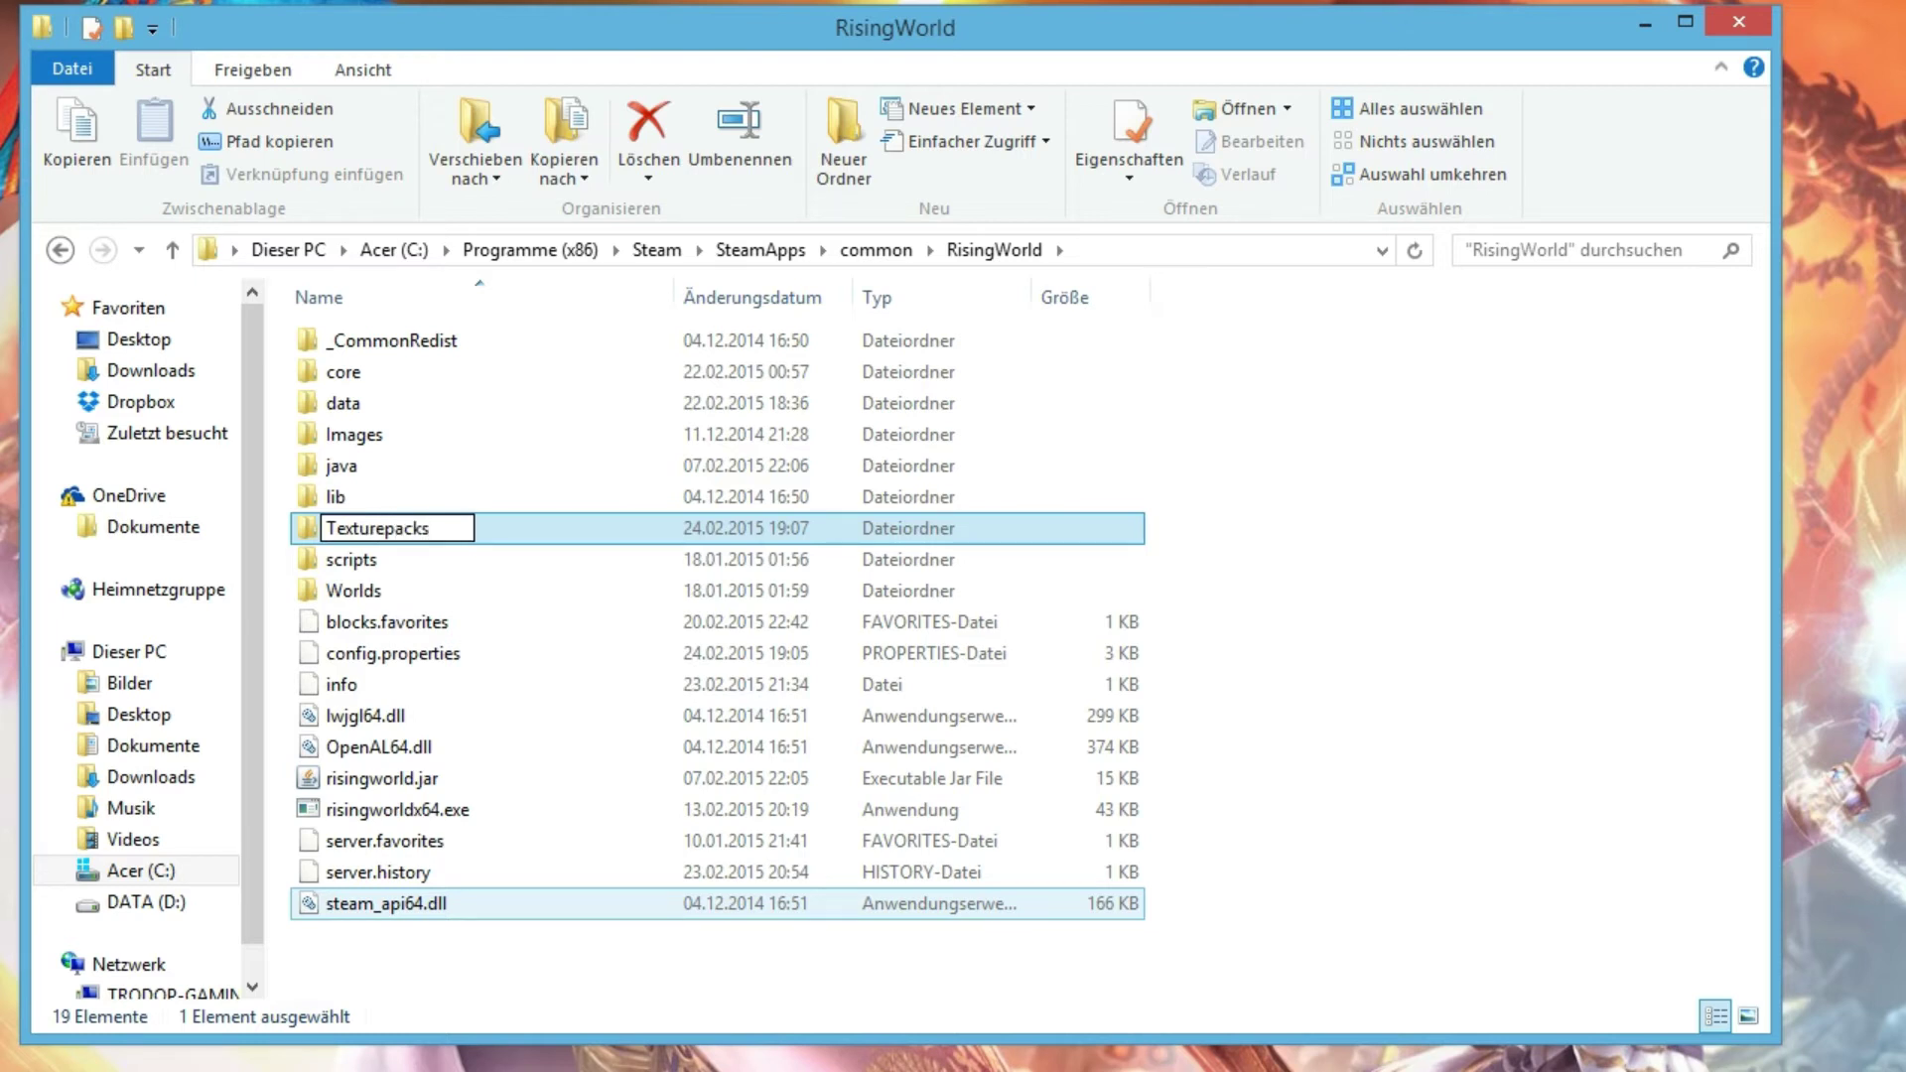
{"action": "key", "text": "Return"}
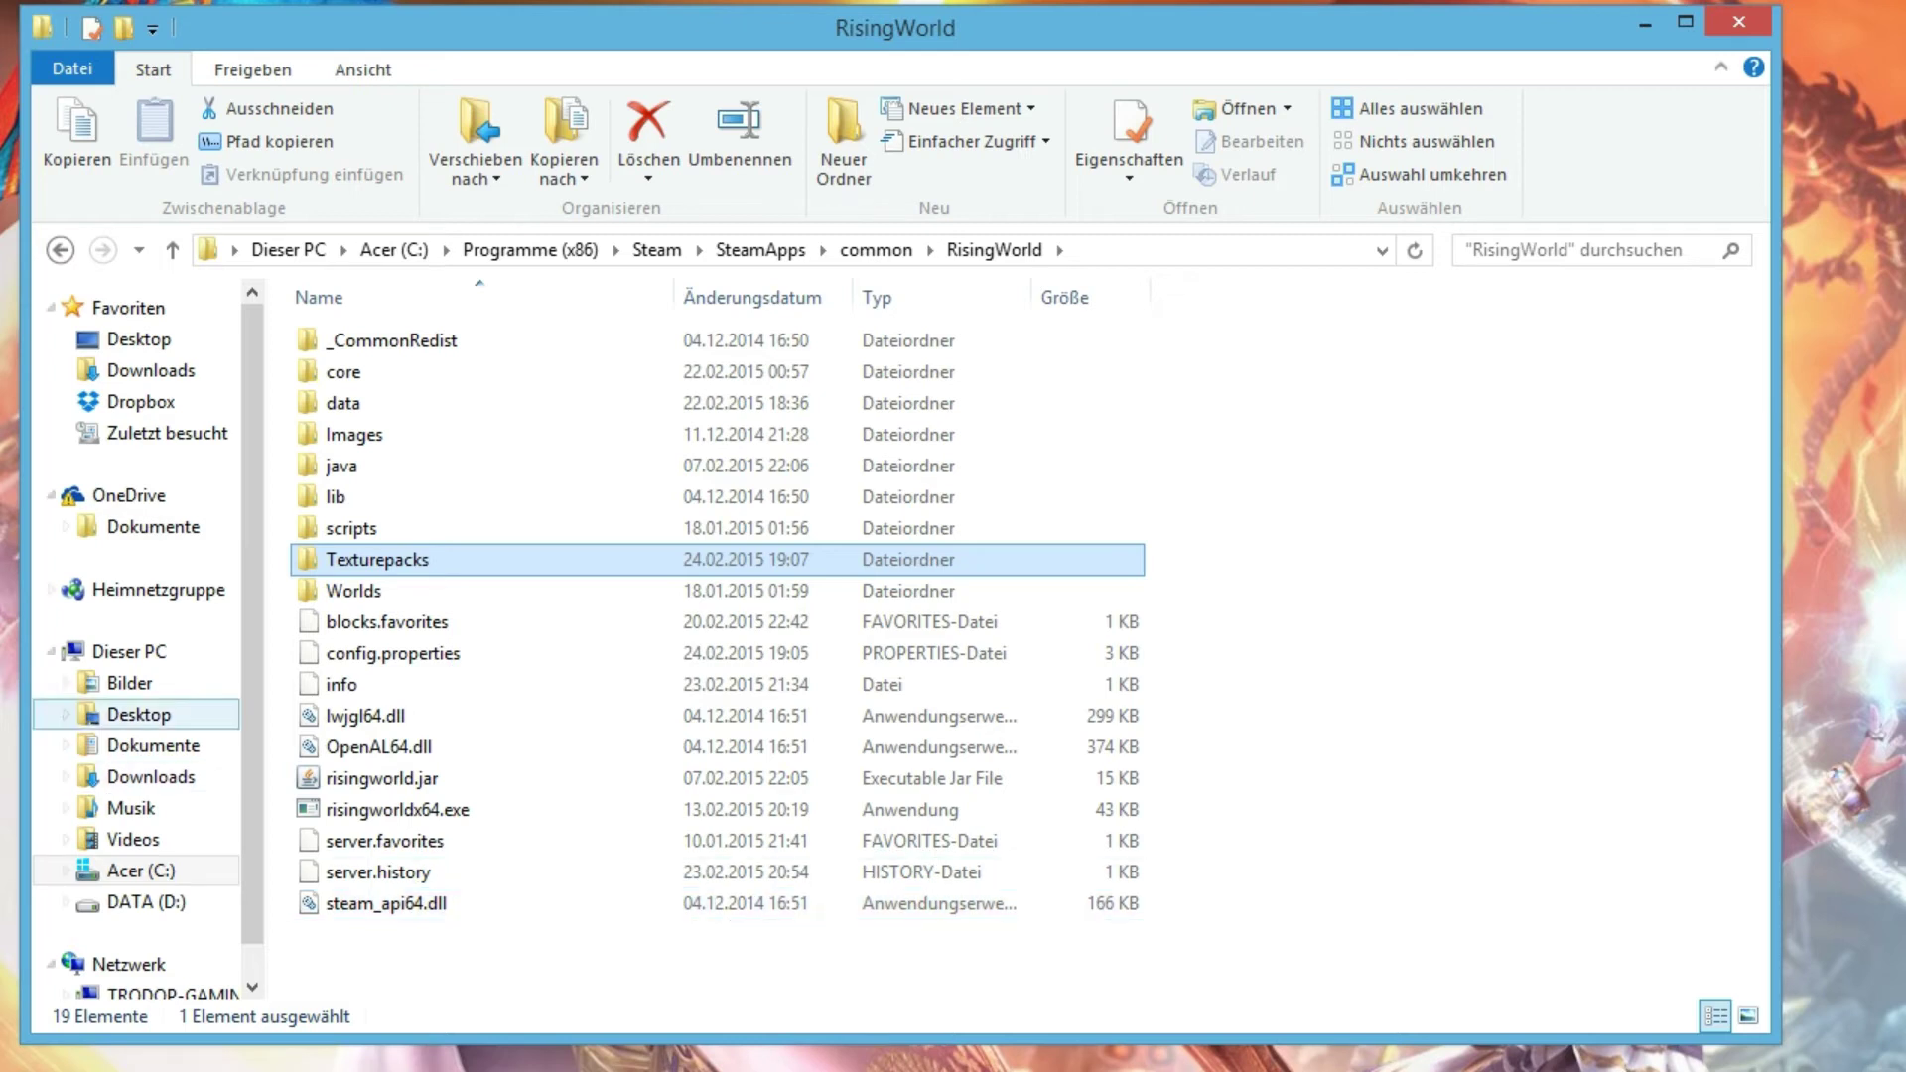
Step: Open the new Texturepacks folder and move TP-Minecraft.zip into it from the other Texturepacks window
{"action": "double_click", "coordinate": [378, 560]}
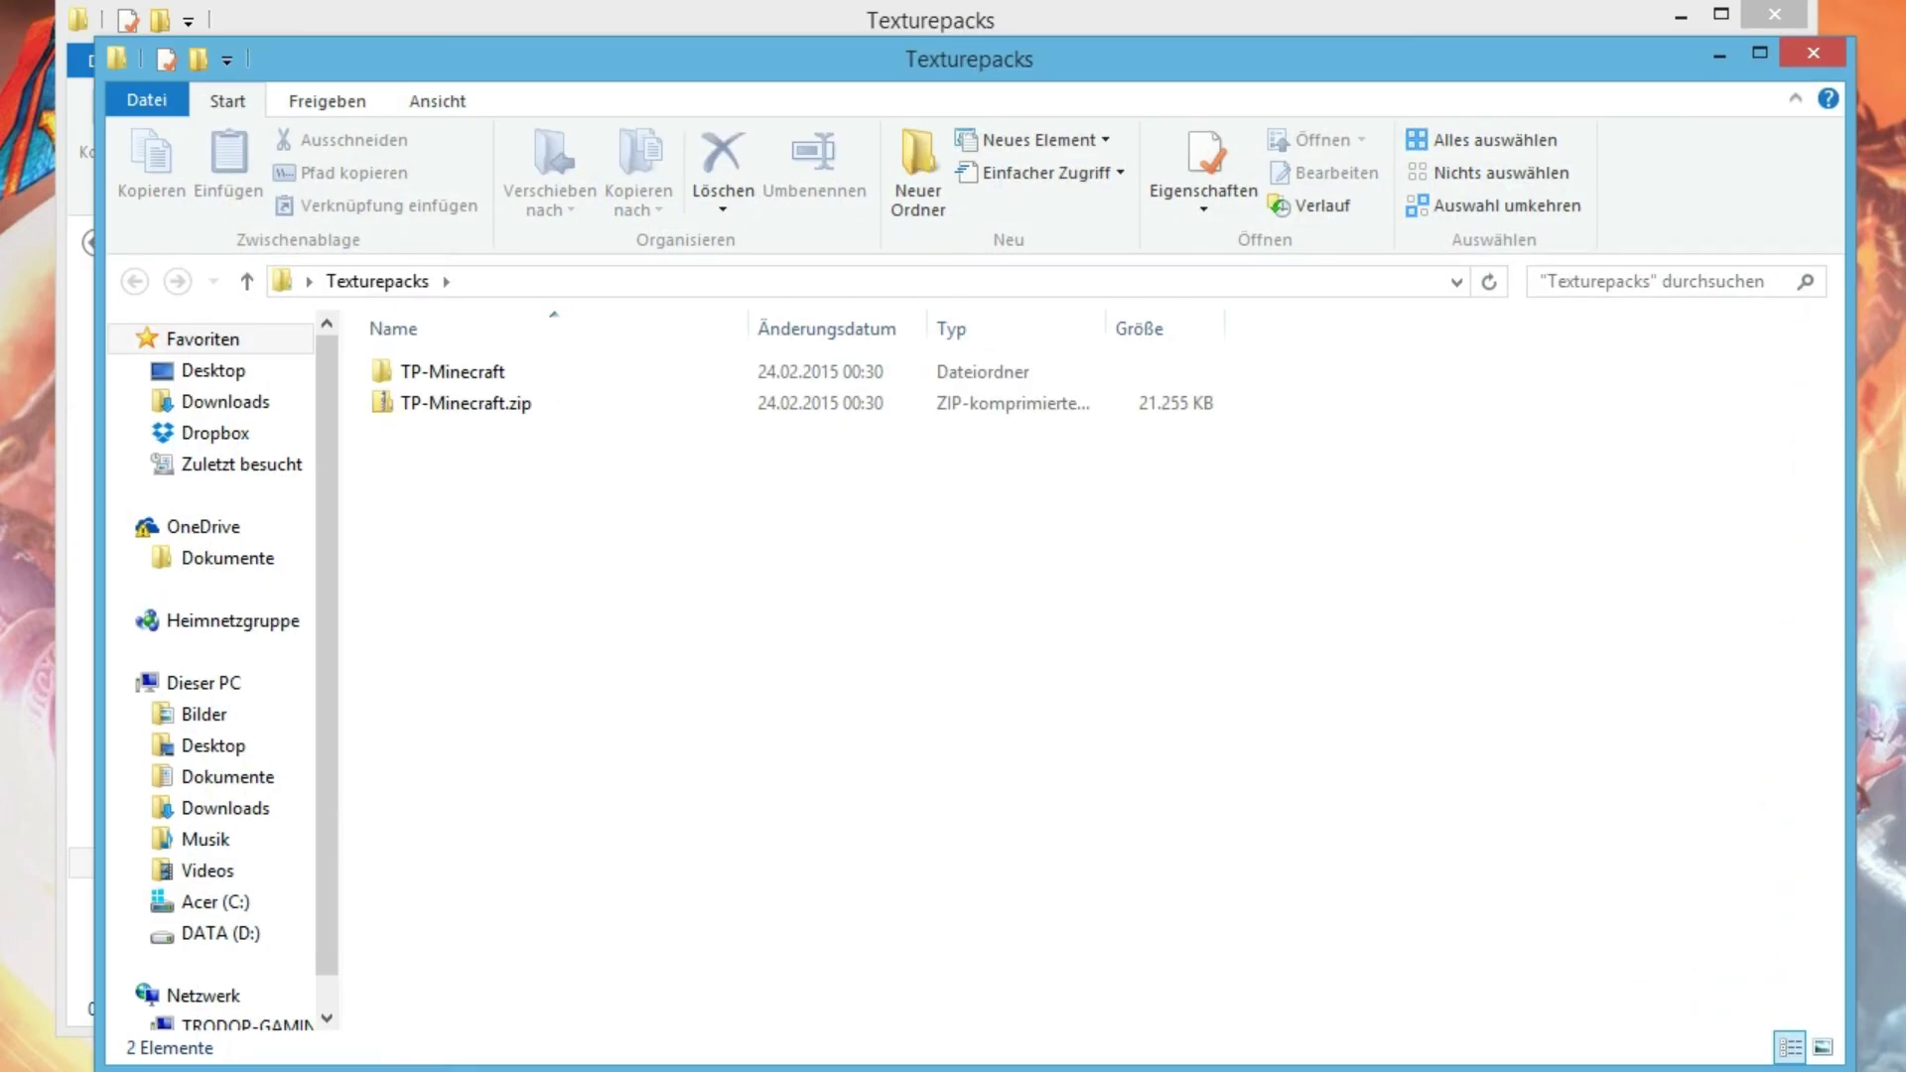
{"action": "left_click_drag", "start_coordinate": [695, 58], "coordinate": [1255, 88]}
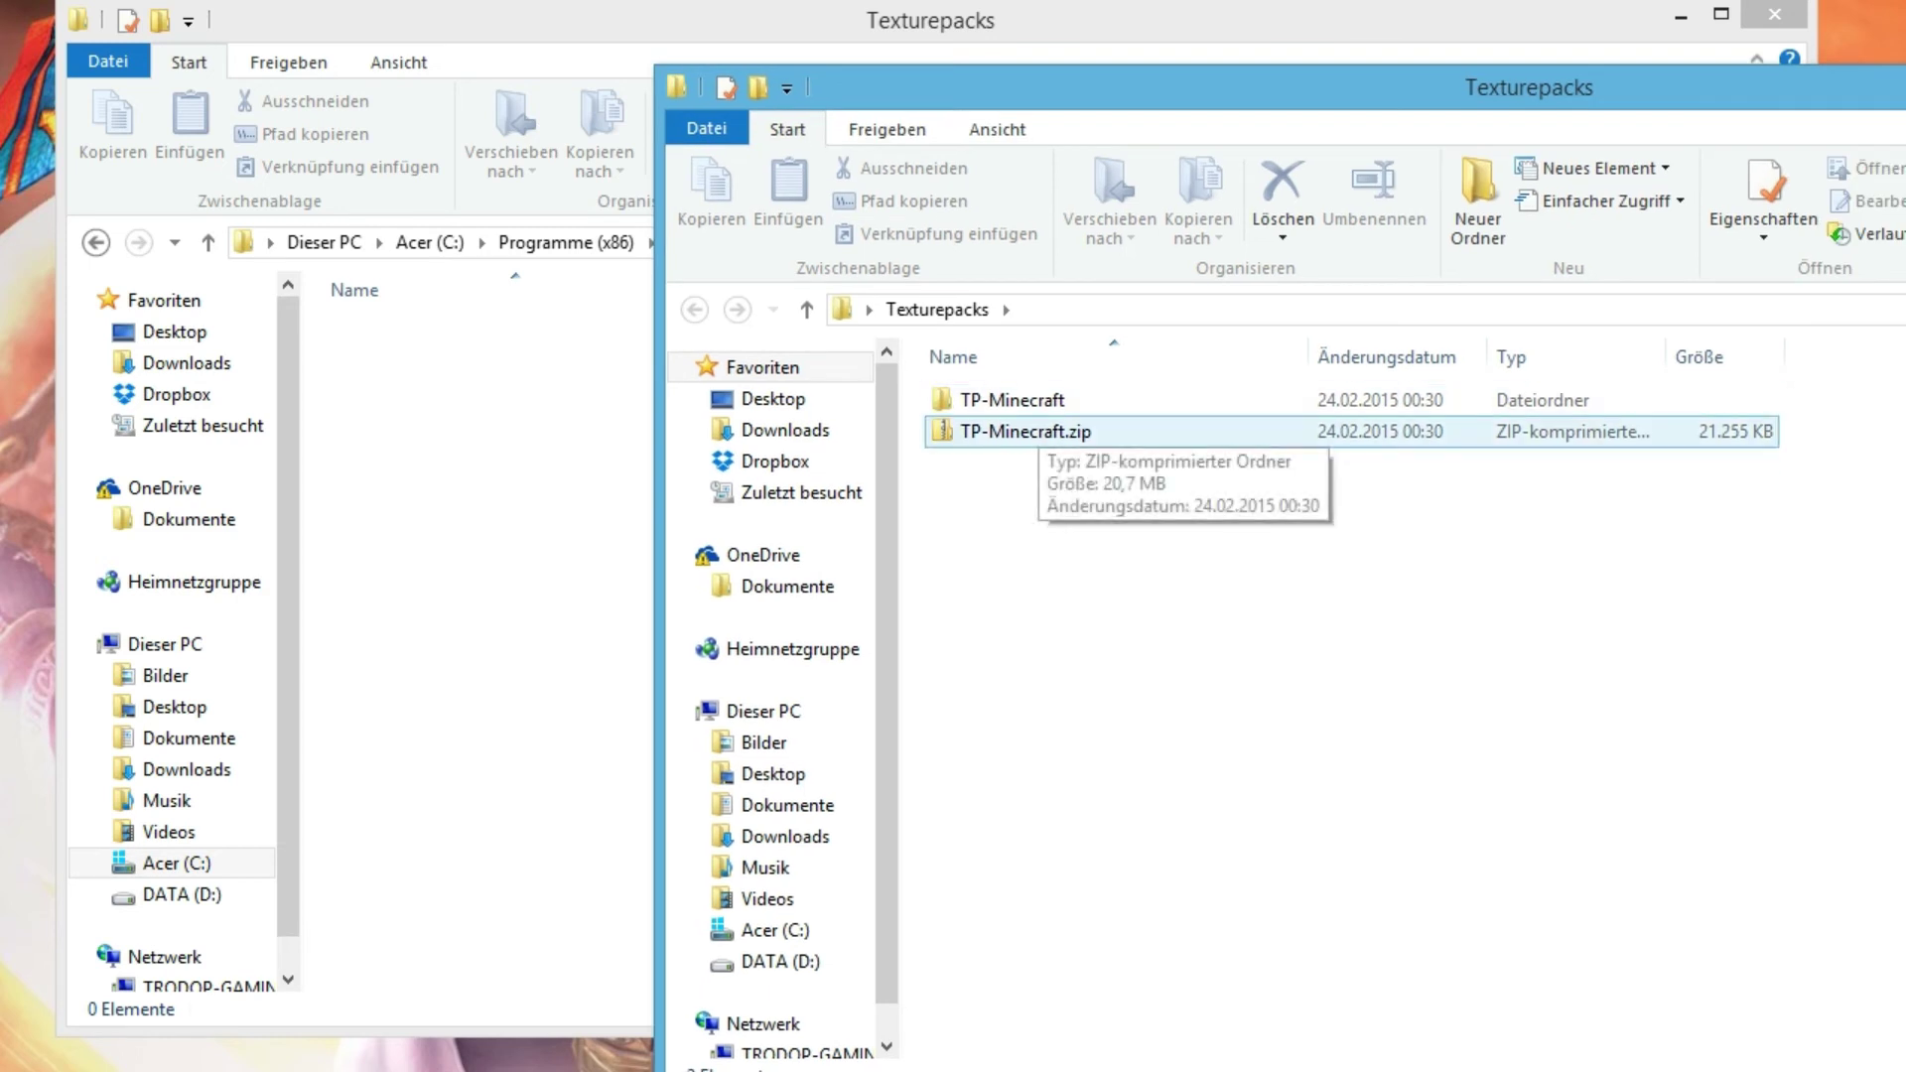
{"action": "left_click", "coordinate": [1044, 430]}
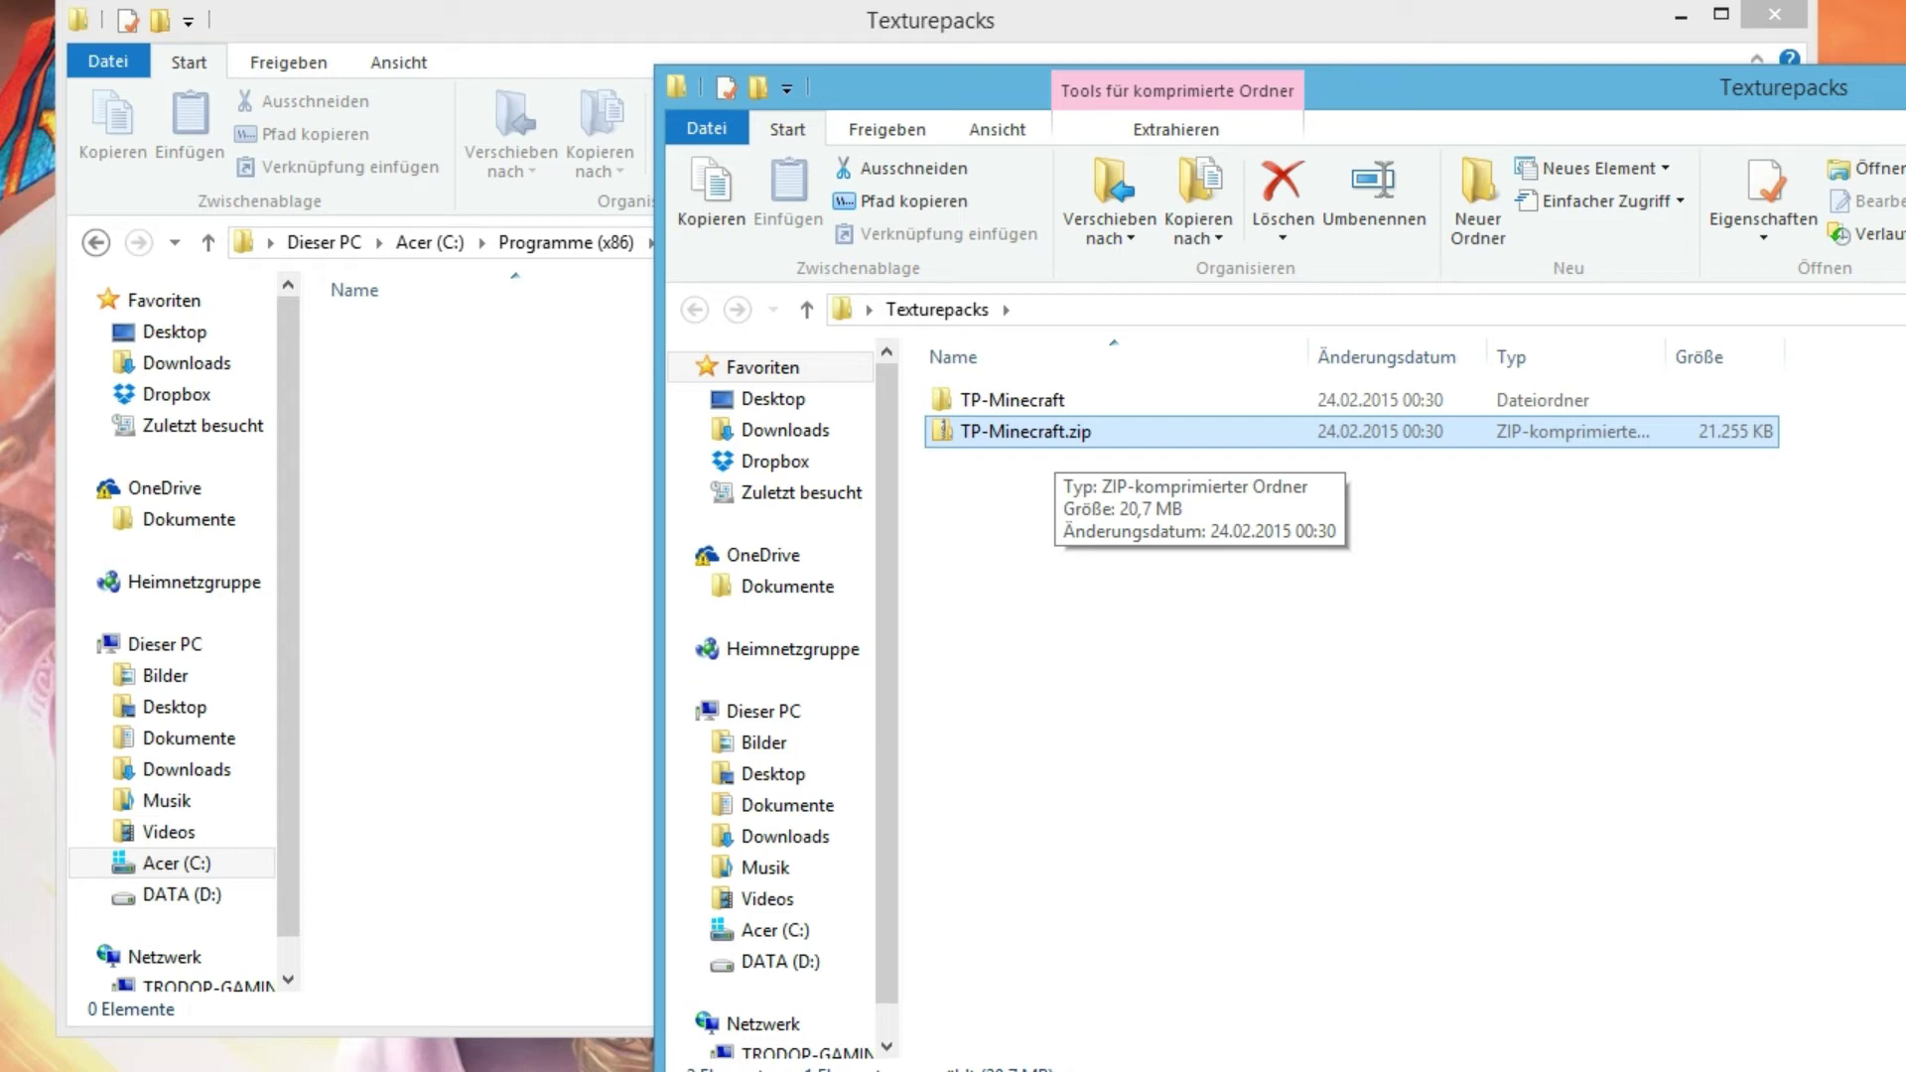
{"action": "left_click_drag", "start_coordinate": [1032, 430], "coordinate": [516, 442]}
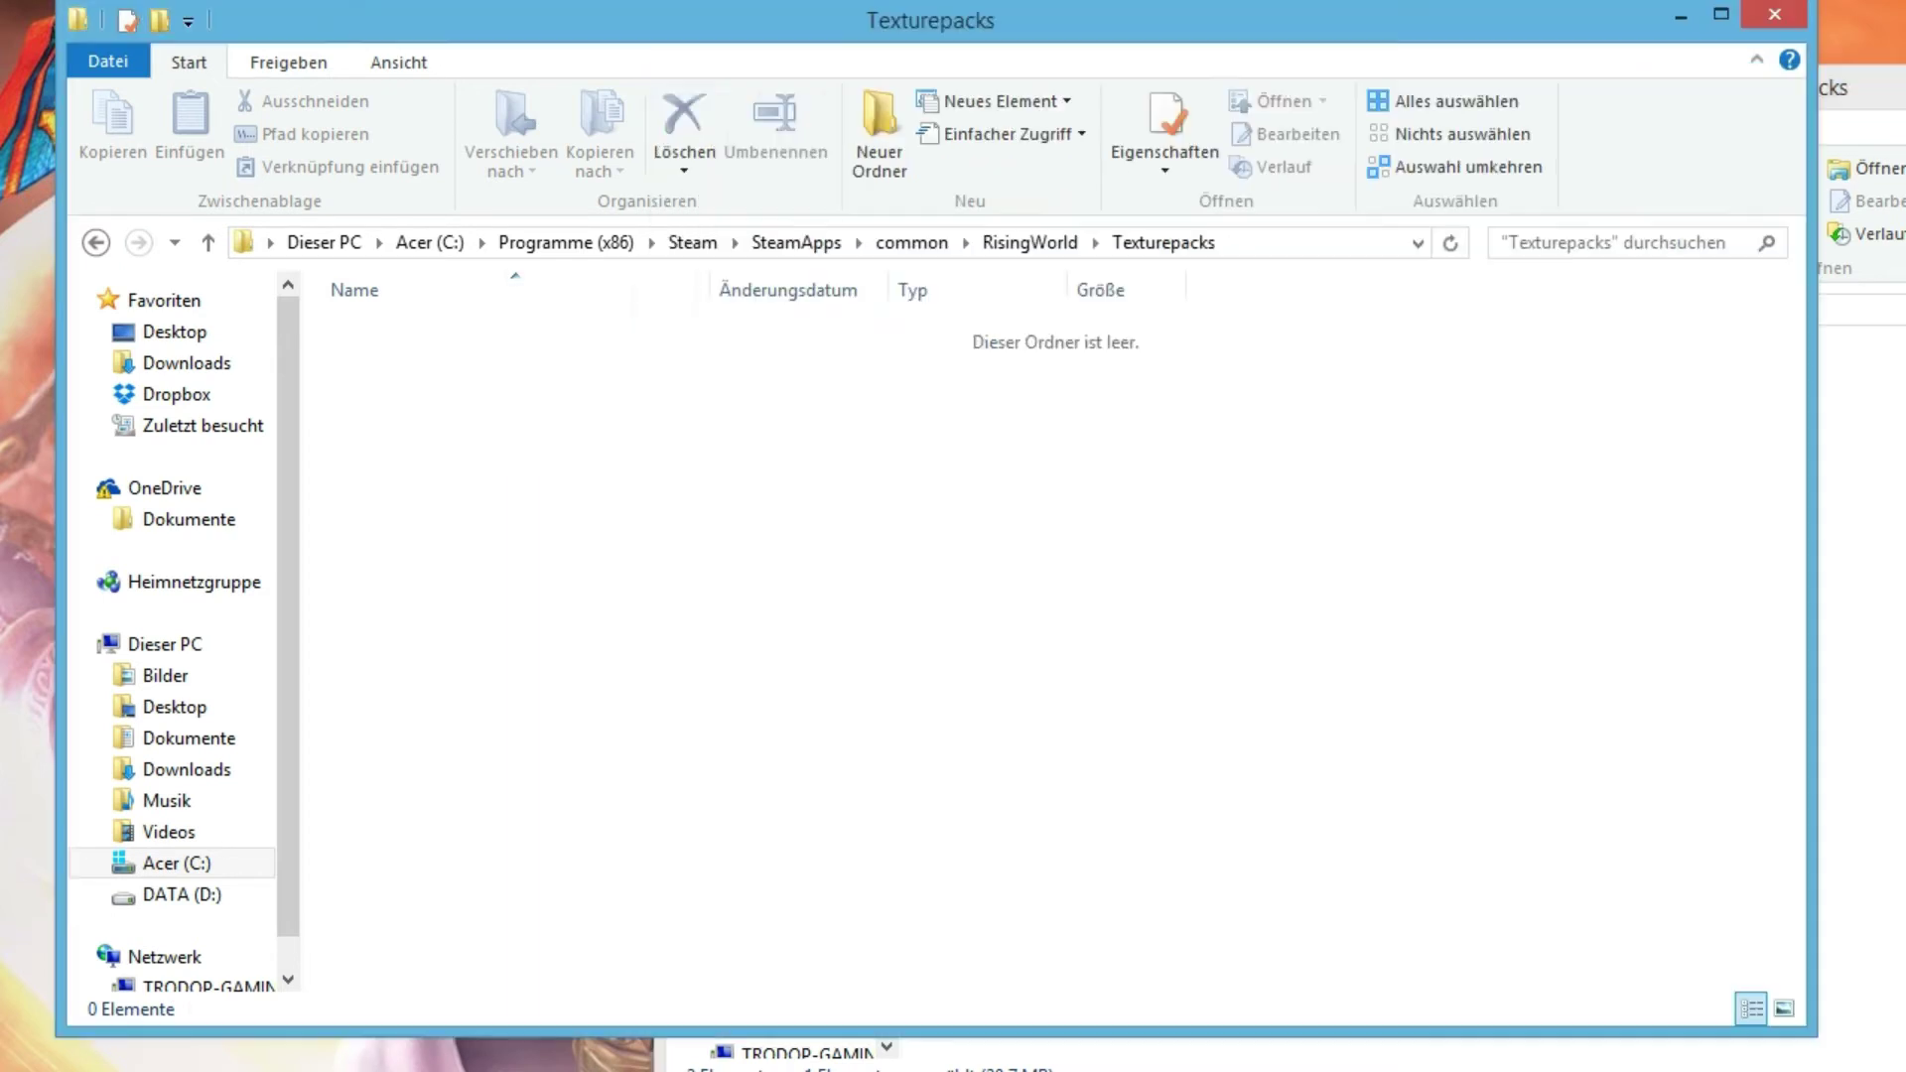
{"action": "left_click", "coordinate": [1862, 595]}
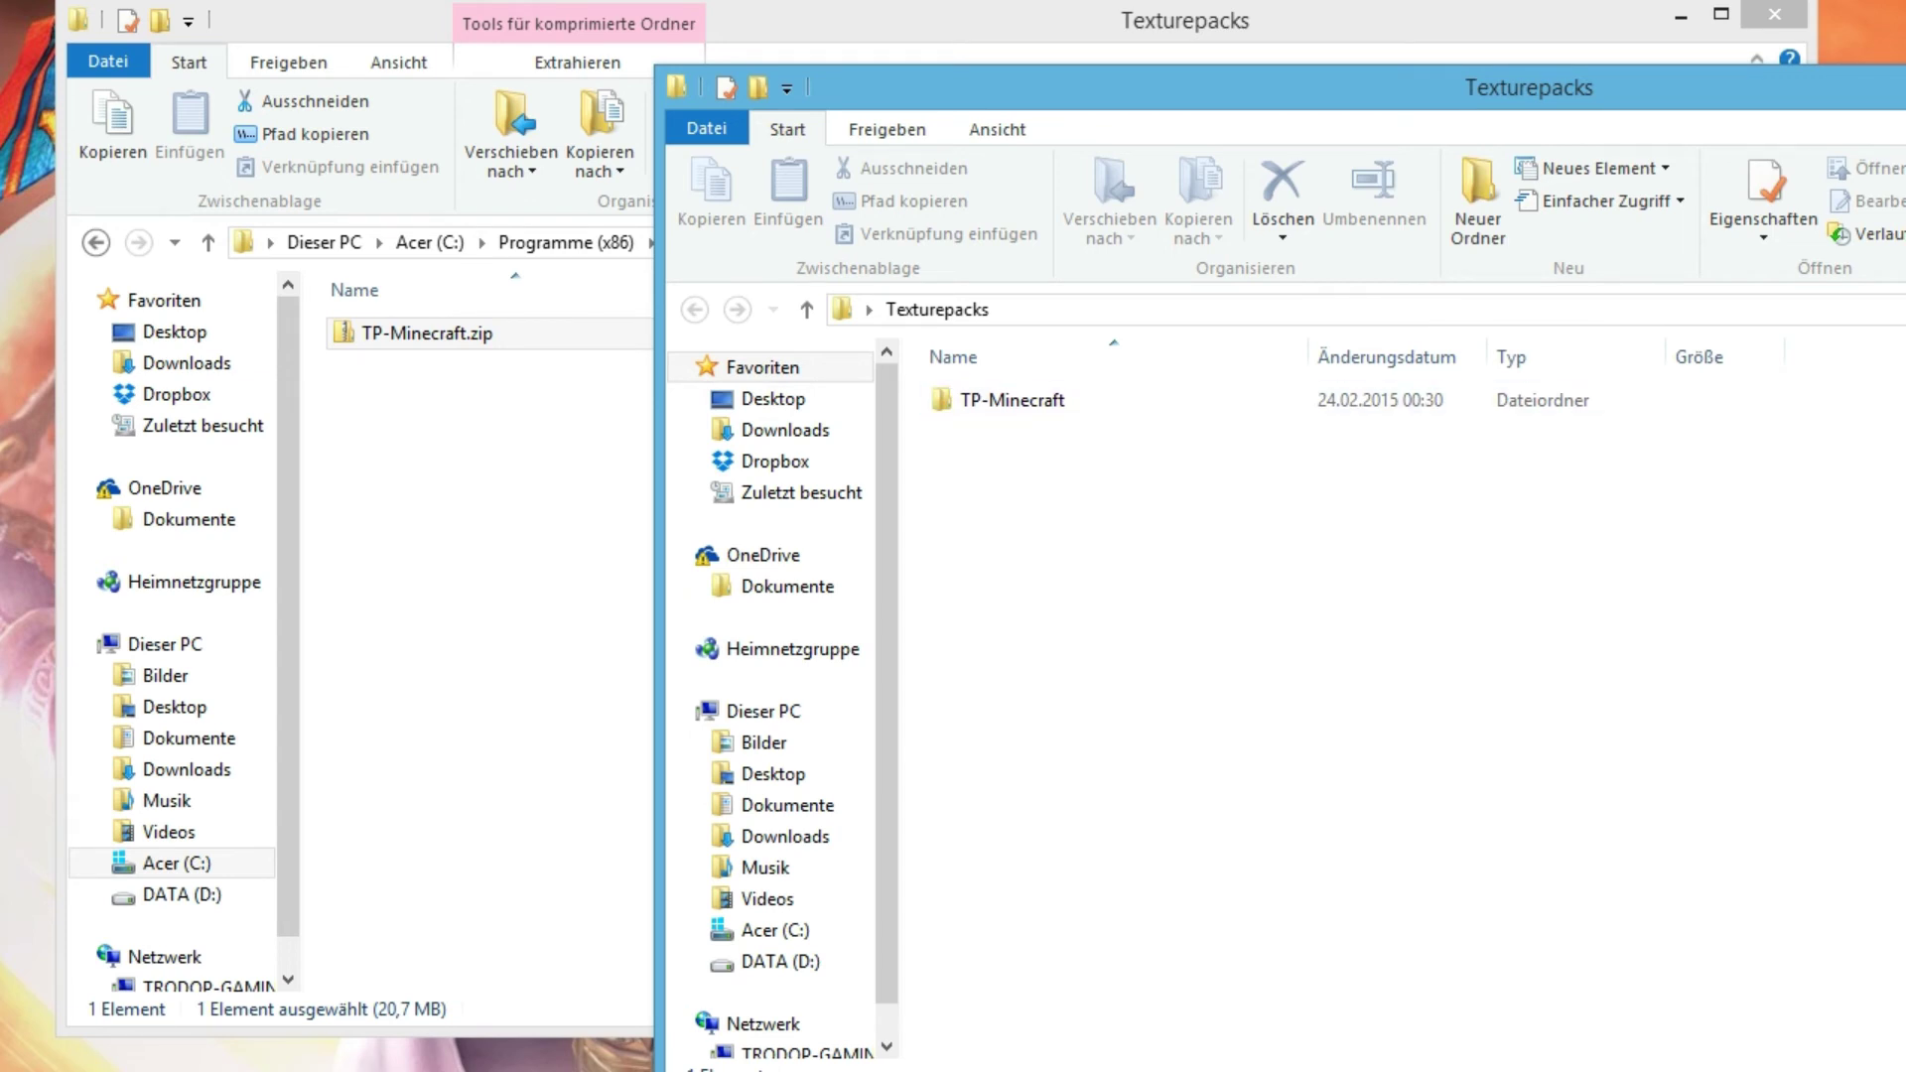
{"action": "left_click_drag", "start_coordinate": [1191, 87], "coordinate": [1904, 149]}
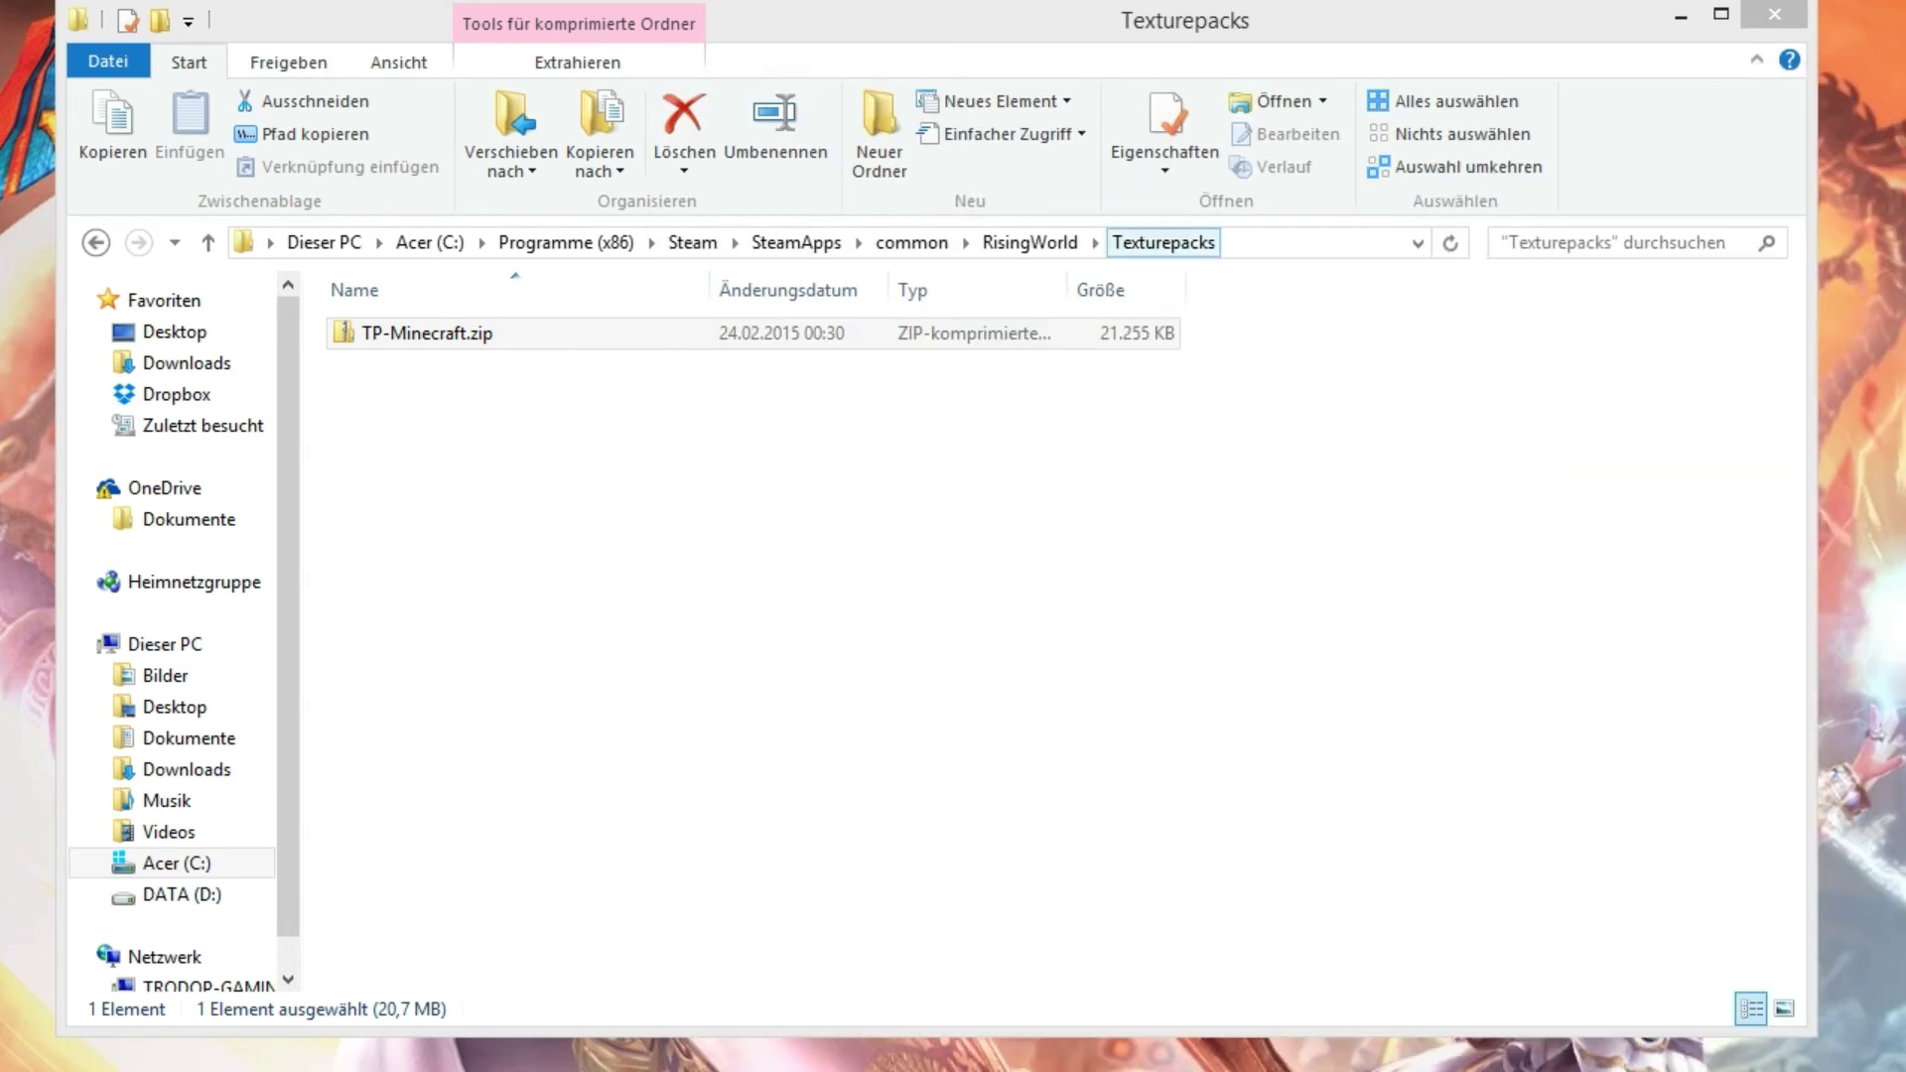
{"action": "left_click_drag", "start_coordinate": [923, 20], "coordinate": [935, 32]}
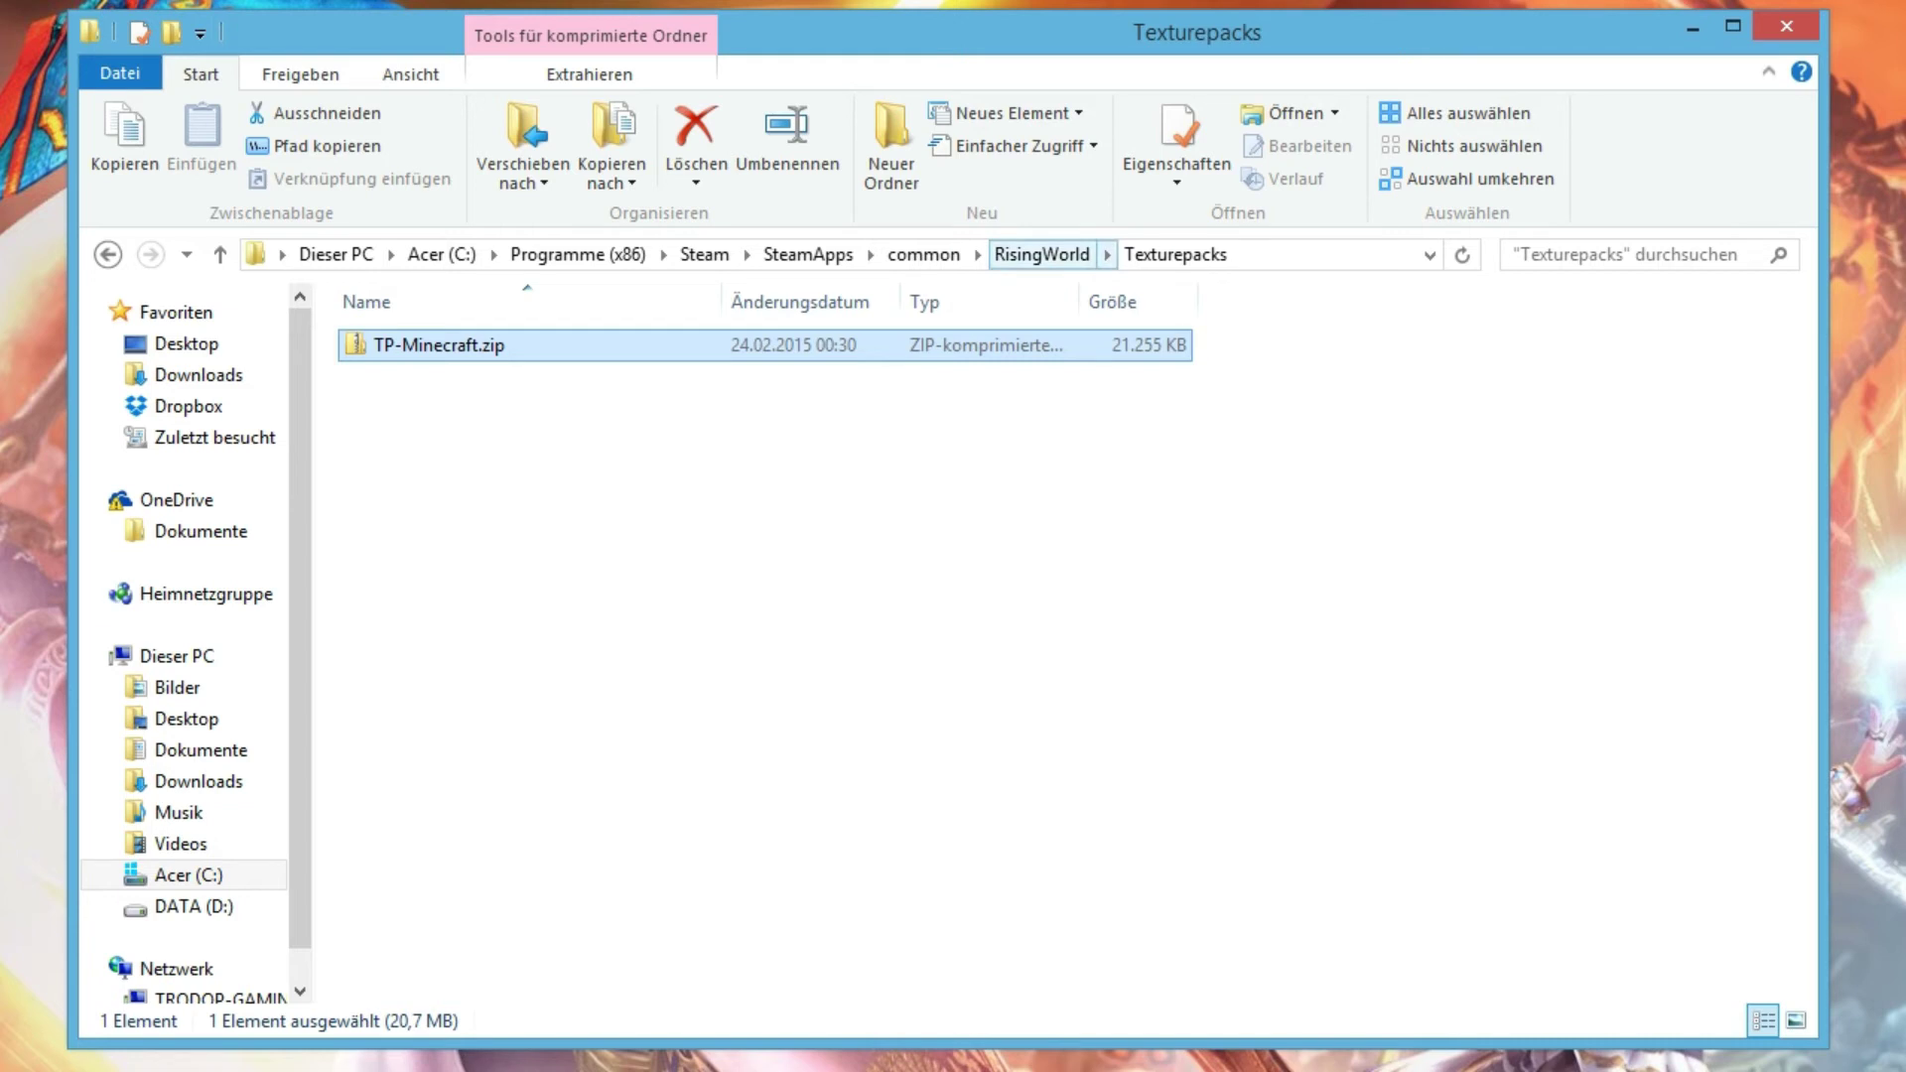
Step: Return to the RisingWorld folder and open config.properties for editing in Notepad++
{"action": "left_click", "coordinate": [1041, 254]}
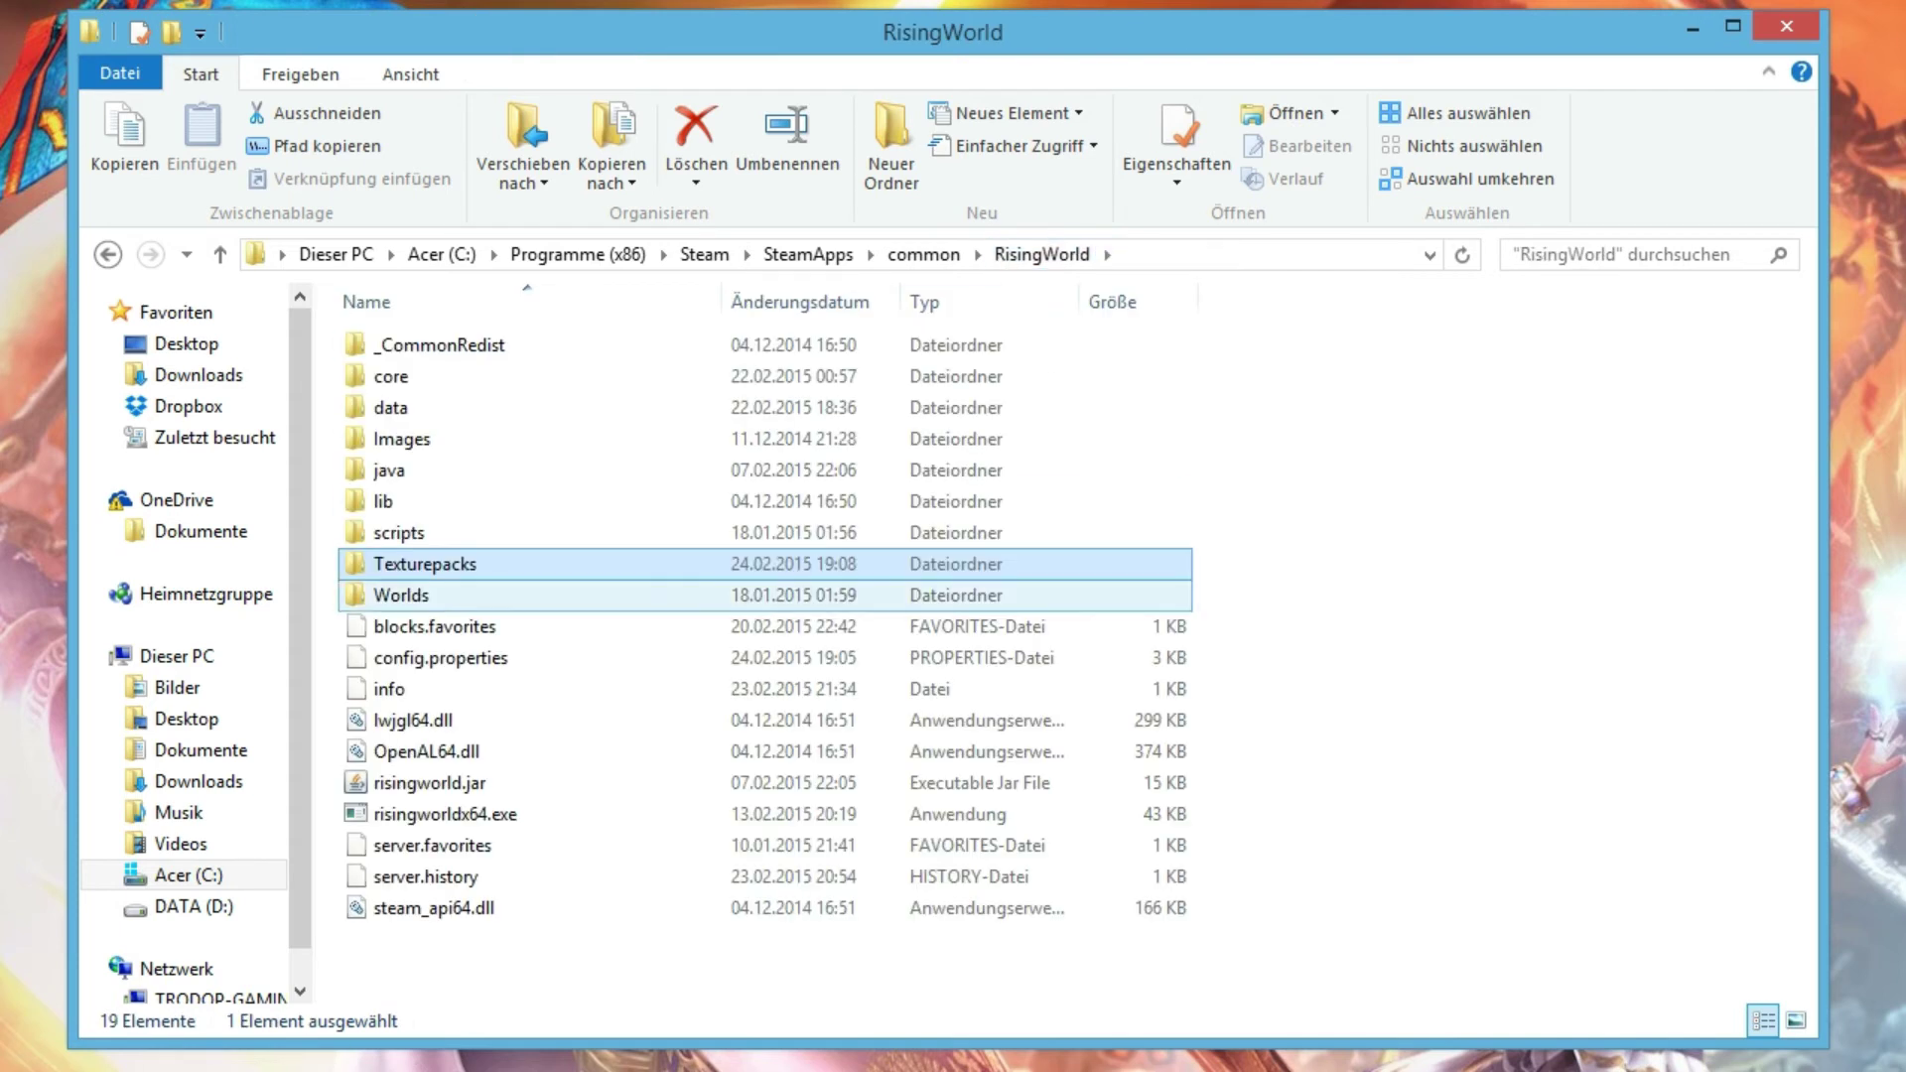
{"action": "left_click", "coordinate": [441, 657]}
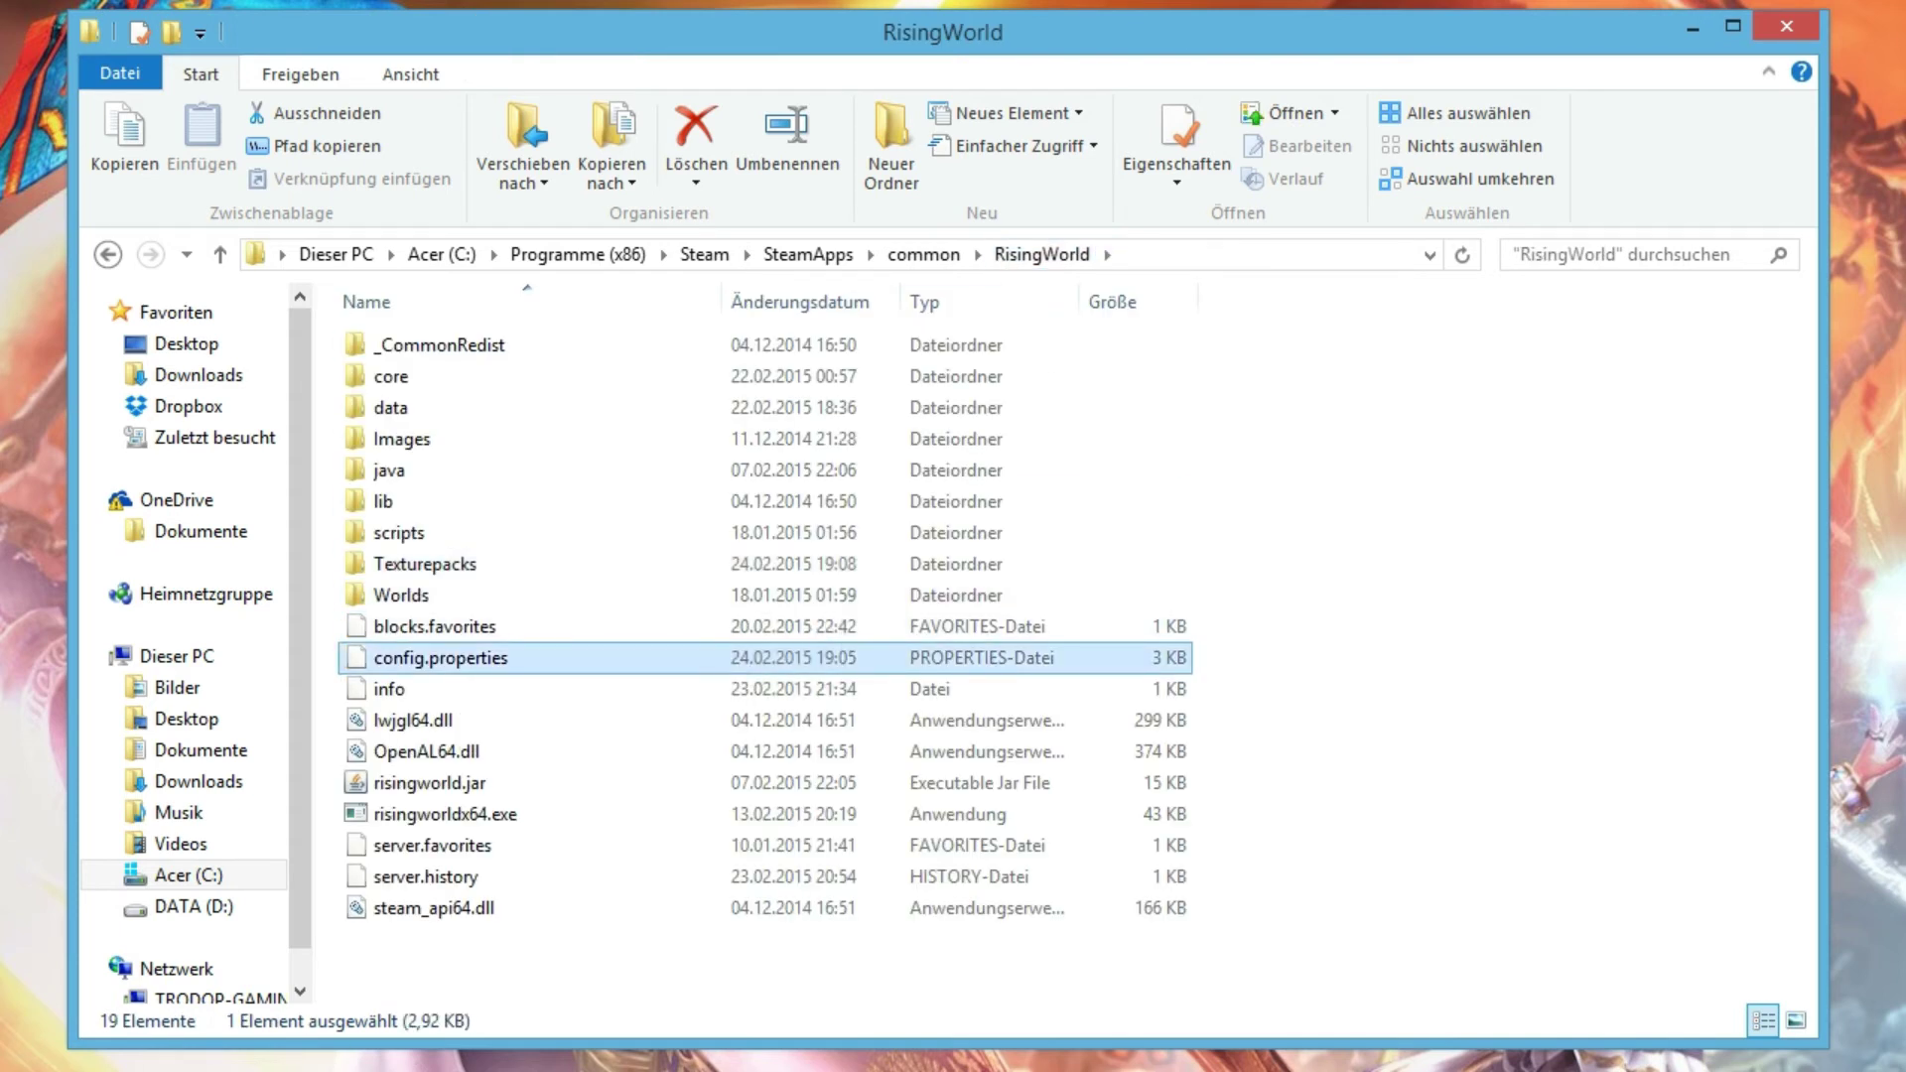
{"action": "right_click", "coordinate": [445, 660]}
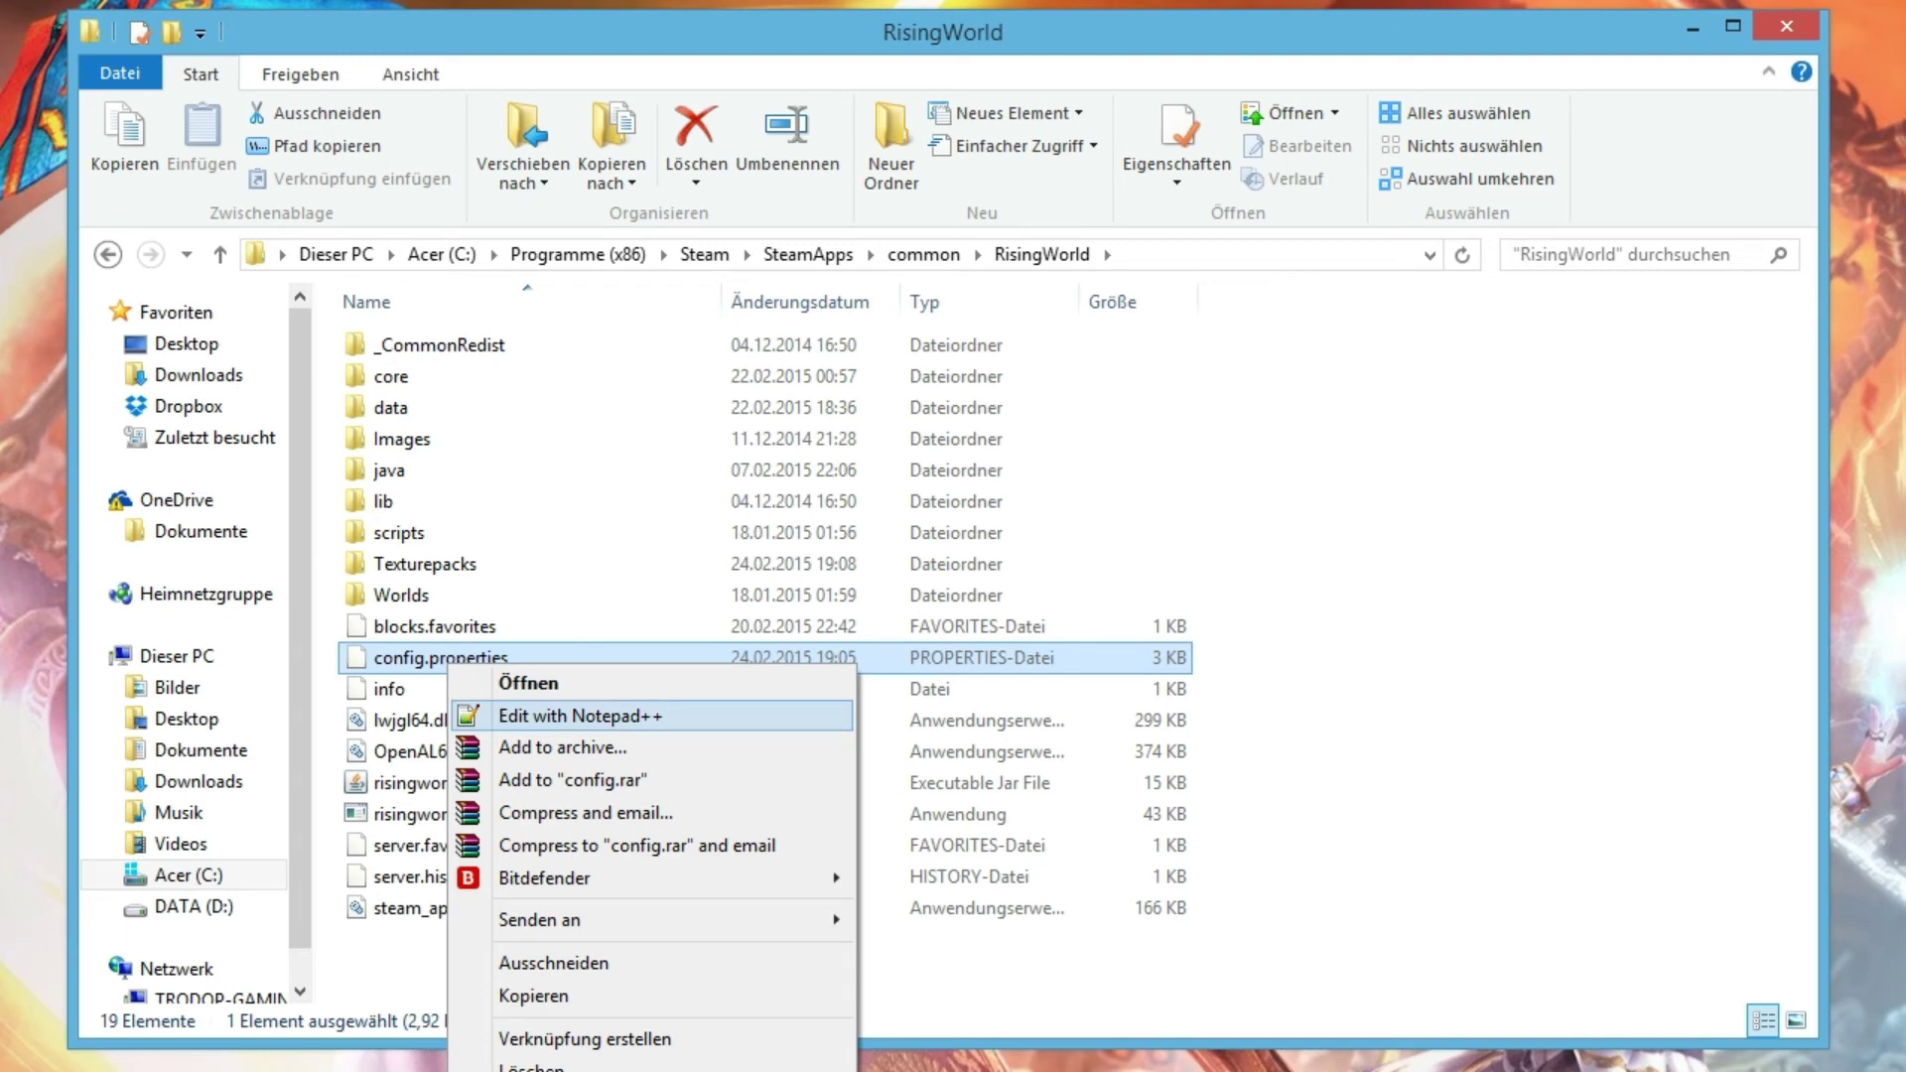
{"action": "left_click", "coordinate": [579, 715]}
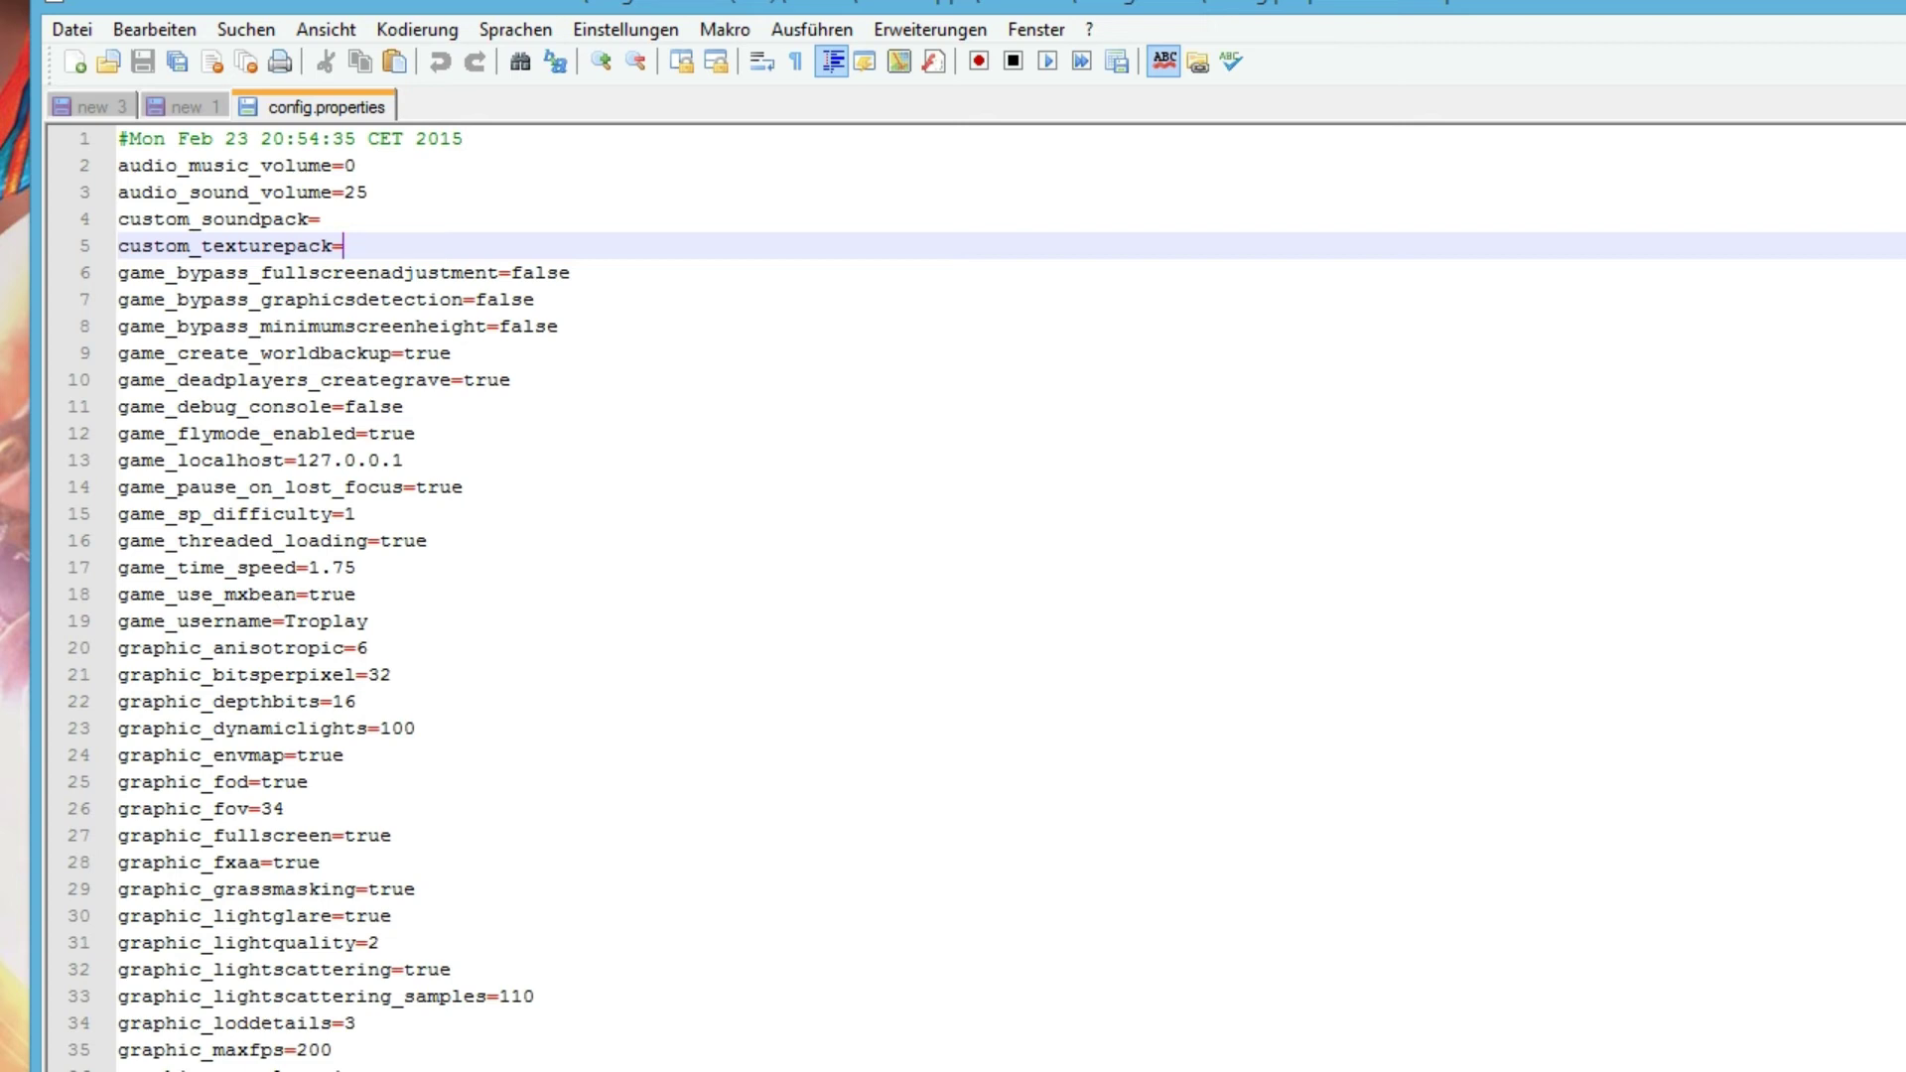
Step: Set custom_texturepack to TP-Minecraft.zip in config.properties
{"action": "type", "text": "TP-Minecraft"}
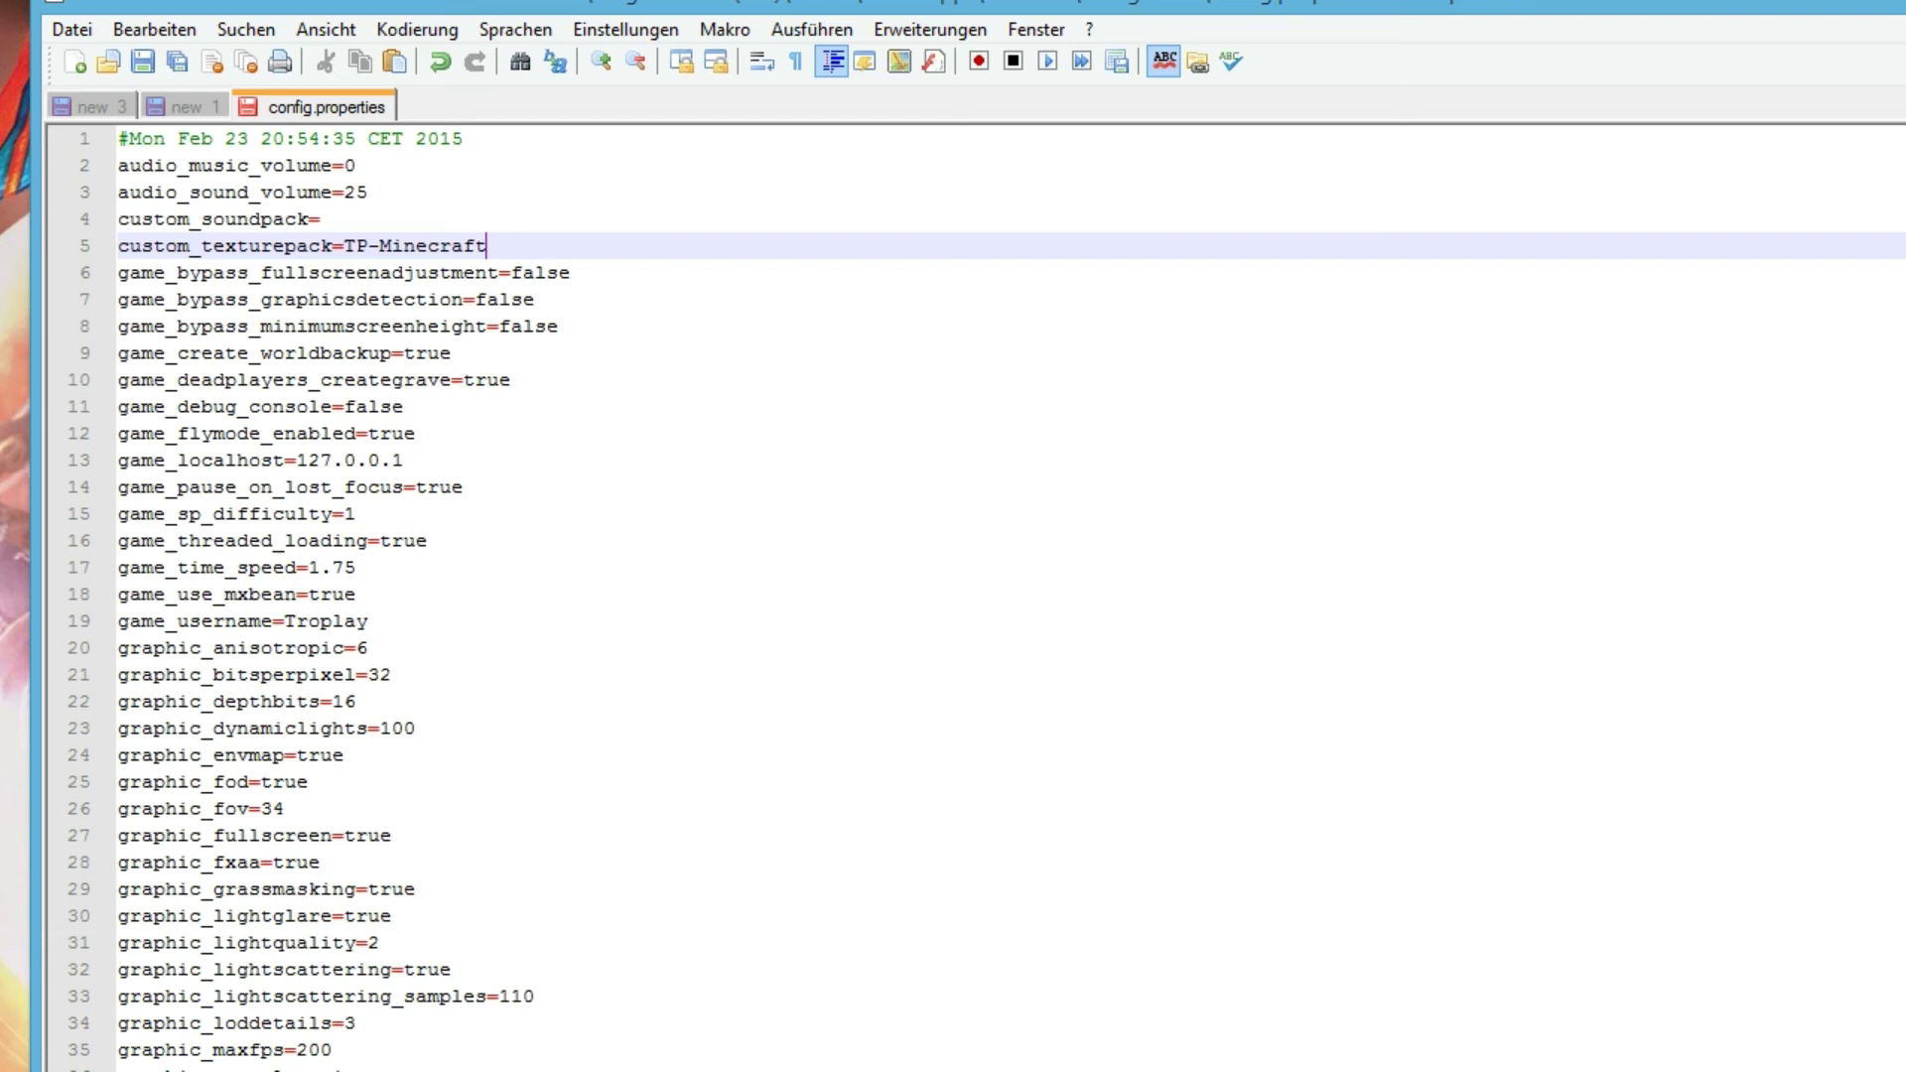
{"action": "type", "text": ".zip"}
Step: Switch to File Explorer and check the archive's full file name, including its extension, in the game's Texturepacks folder without renaming it
{"action": "key", "text": "alt+Tab"}
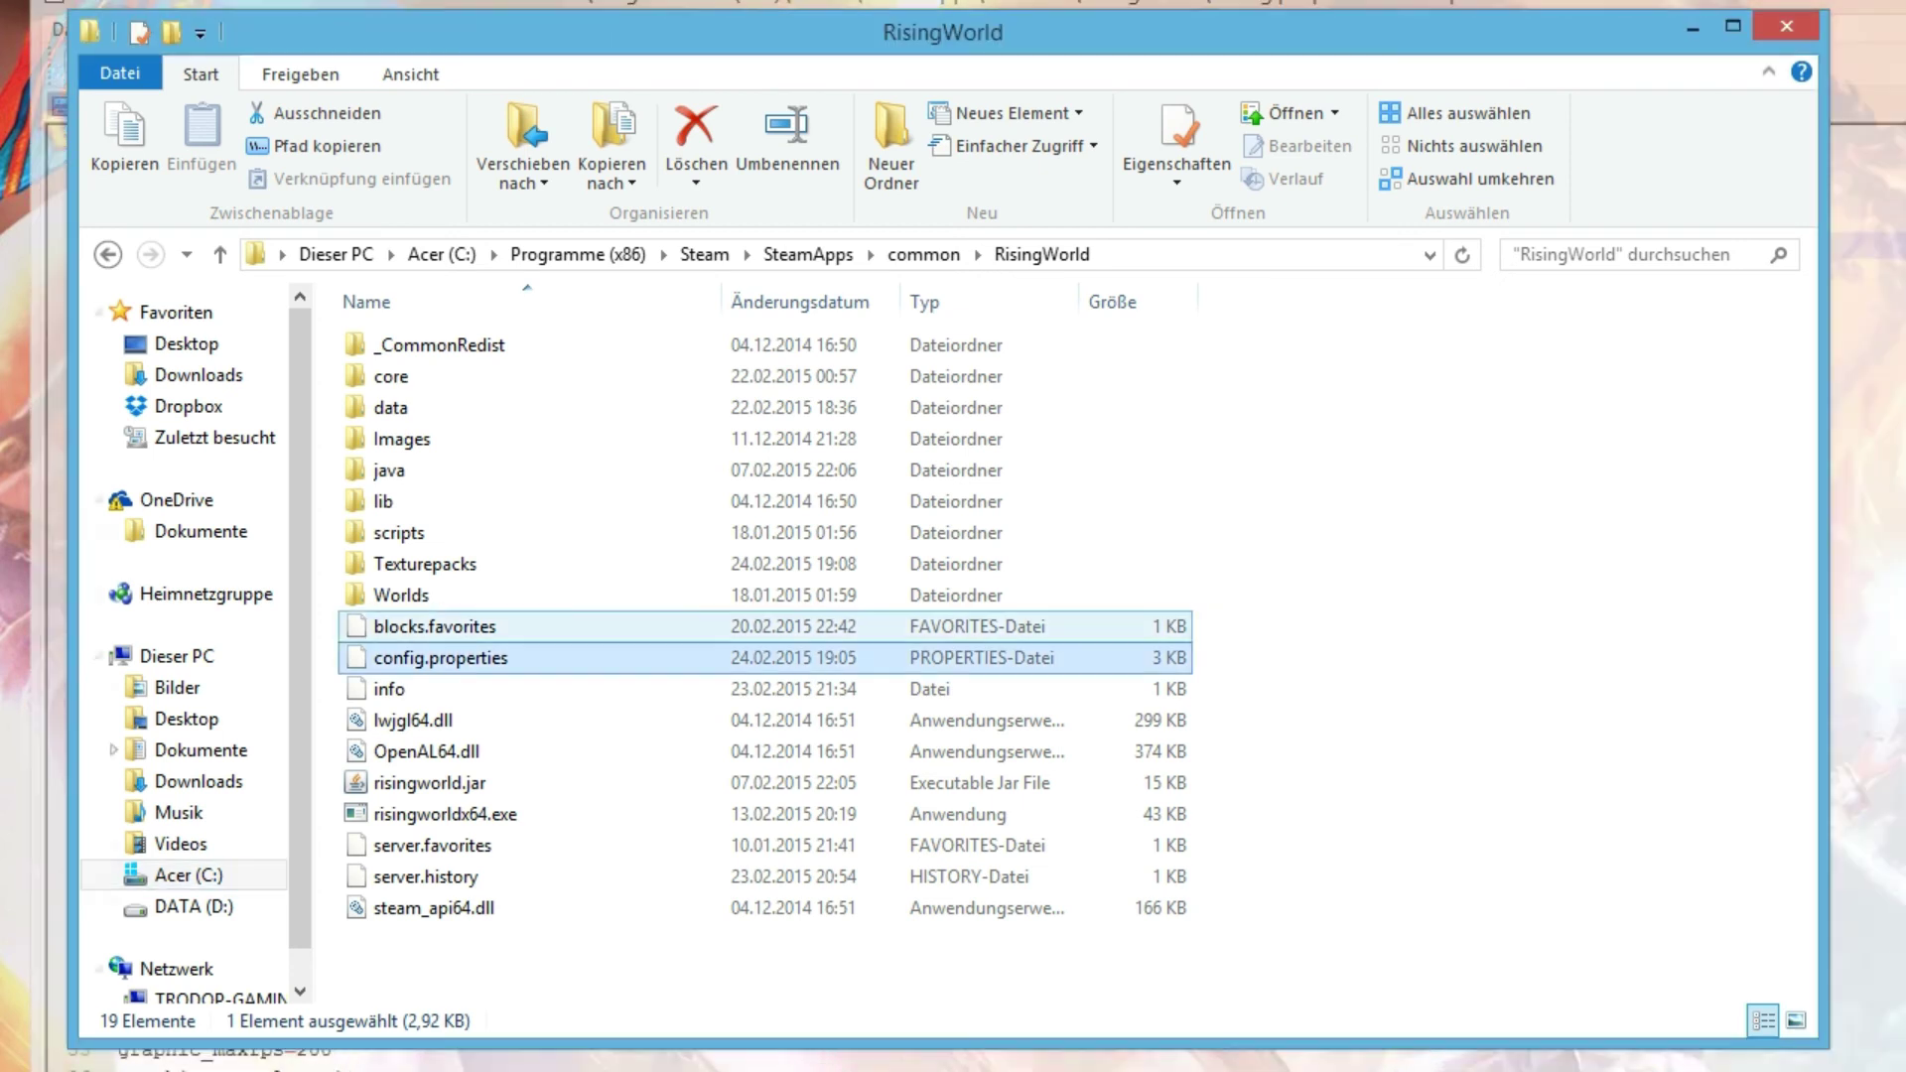
{"action": "double_click", "coordinate": [425, 563]}
{"action": "left_click", "coordinate": [439, 345]}
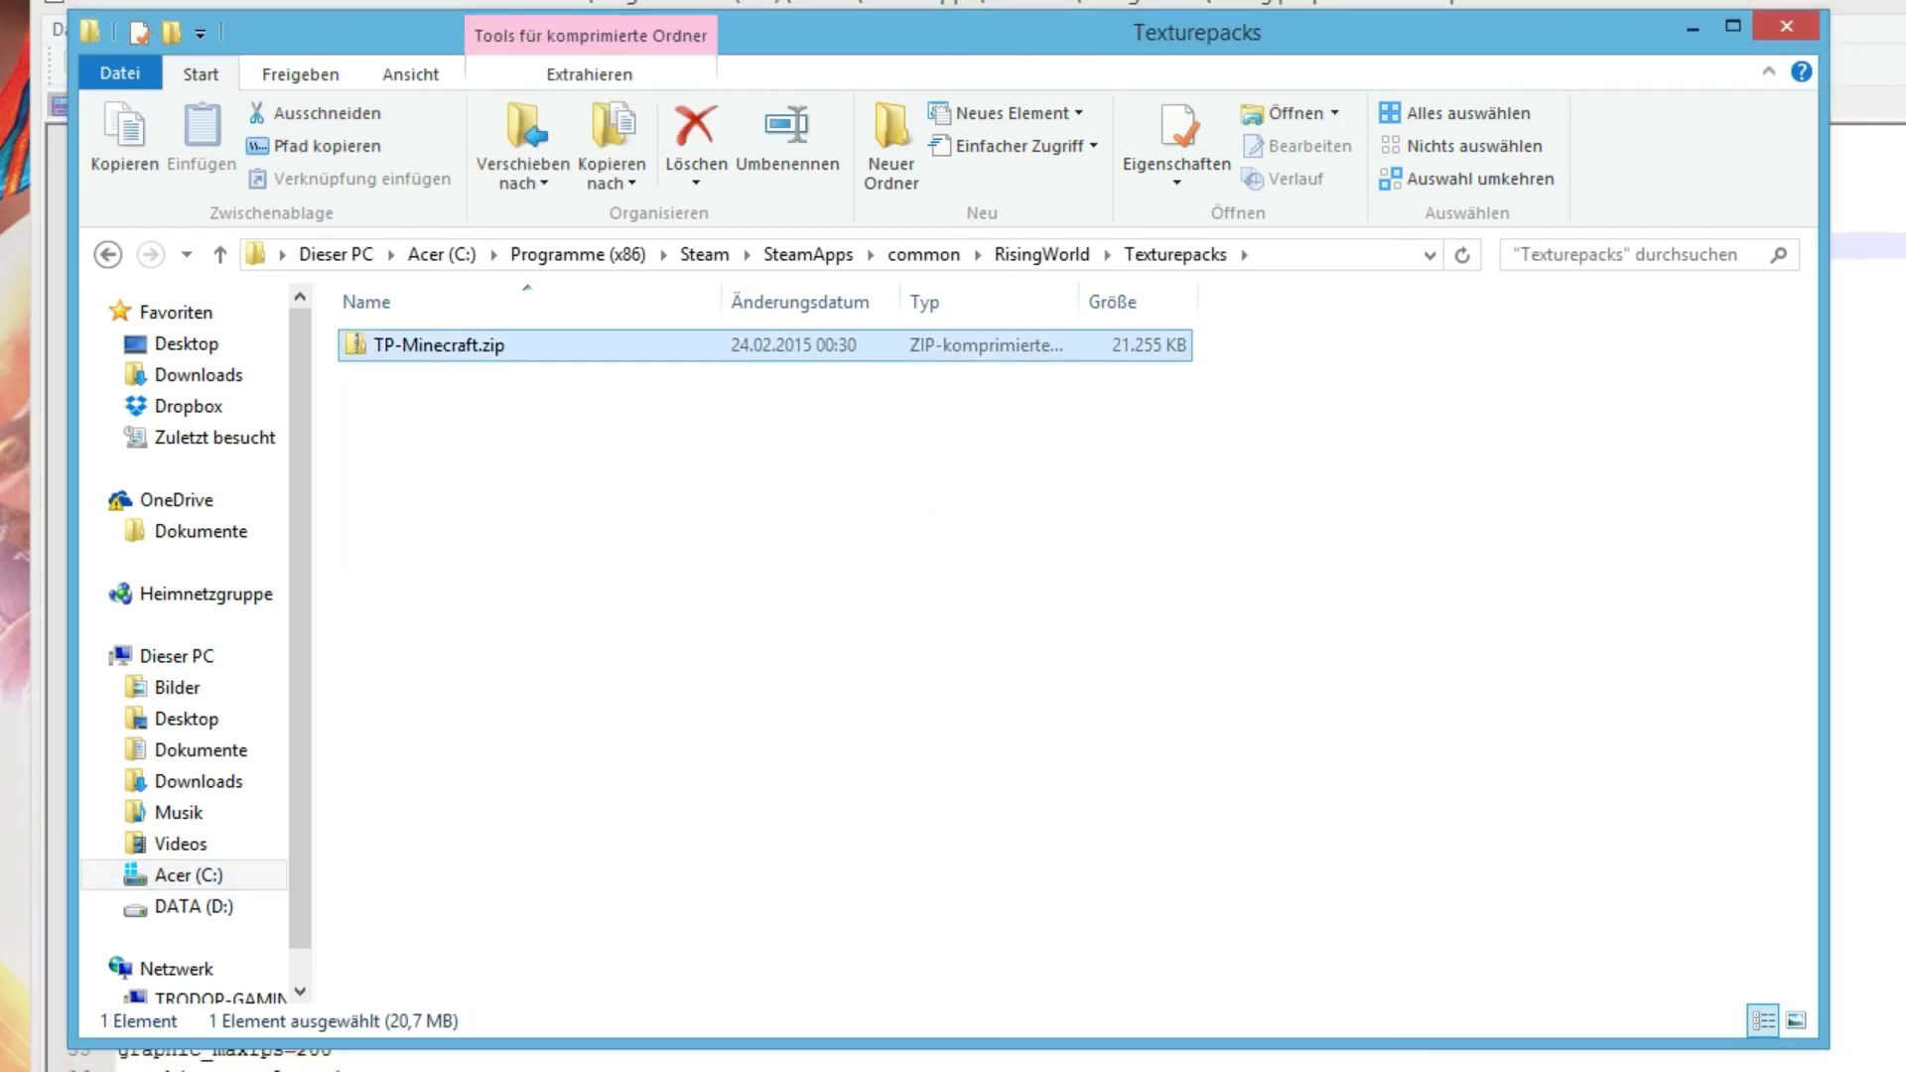
{"action": "key", "text": "F2"}
{"action": "key", "text": "ctrl+a"}
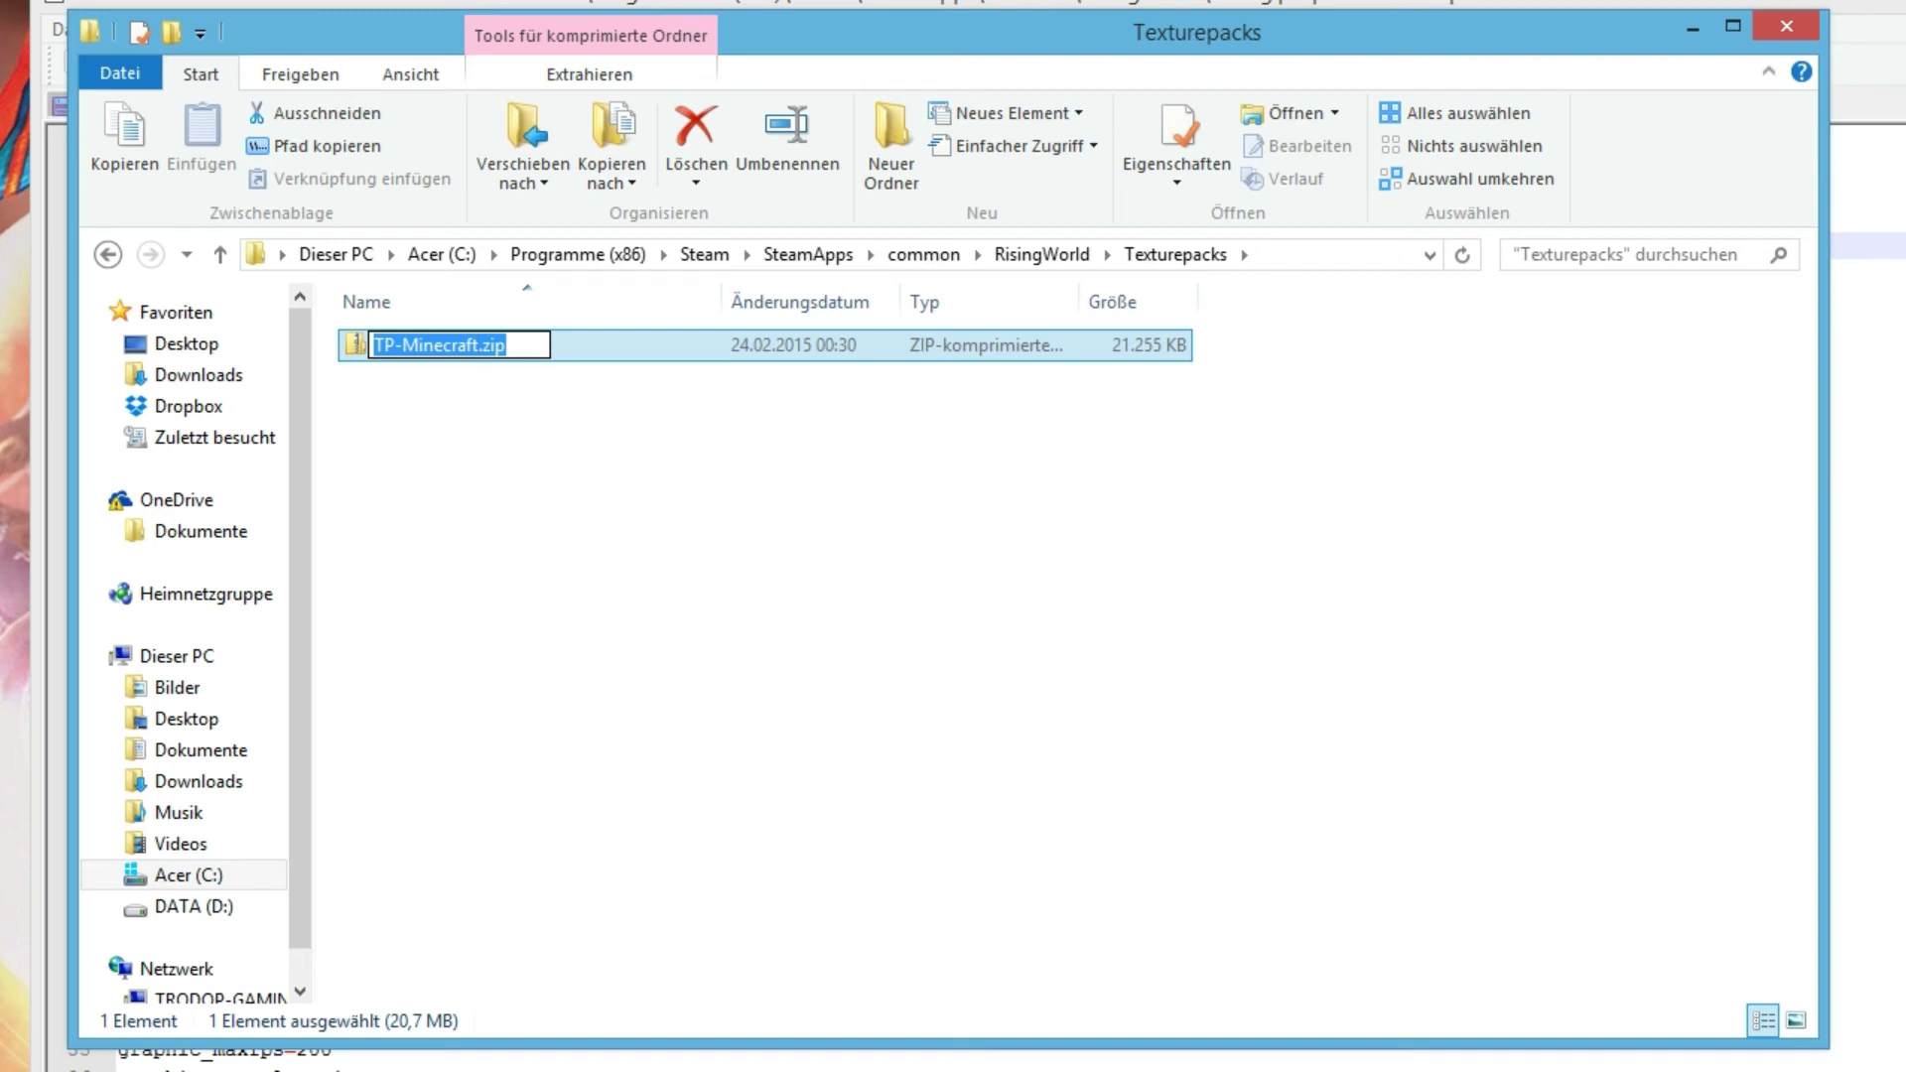
{"action": "left_click", "coordinate": [595, 476]}
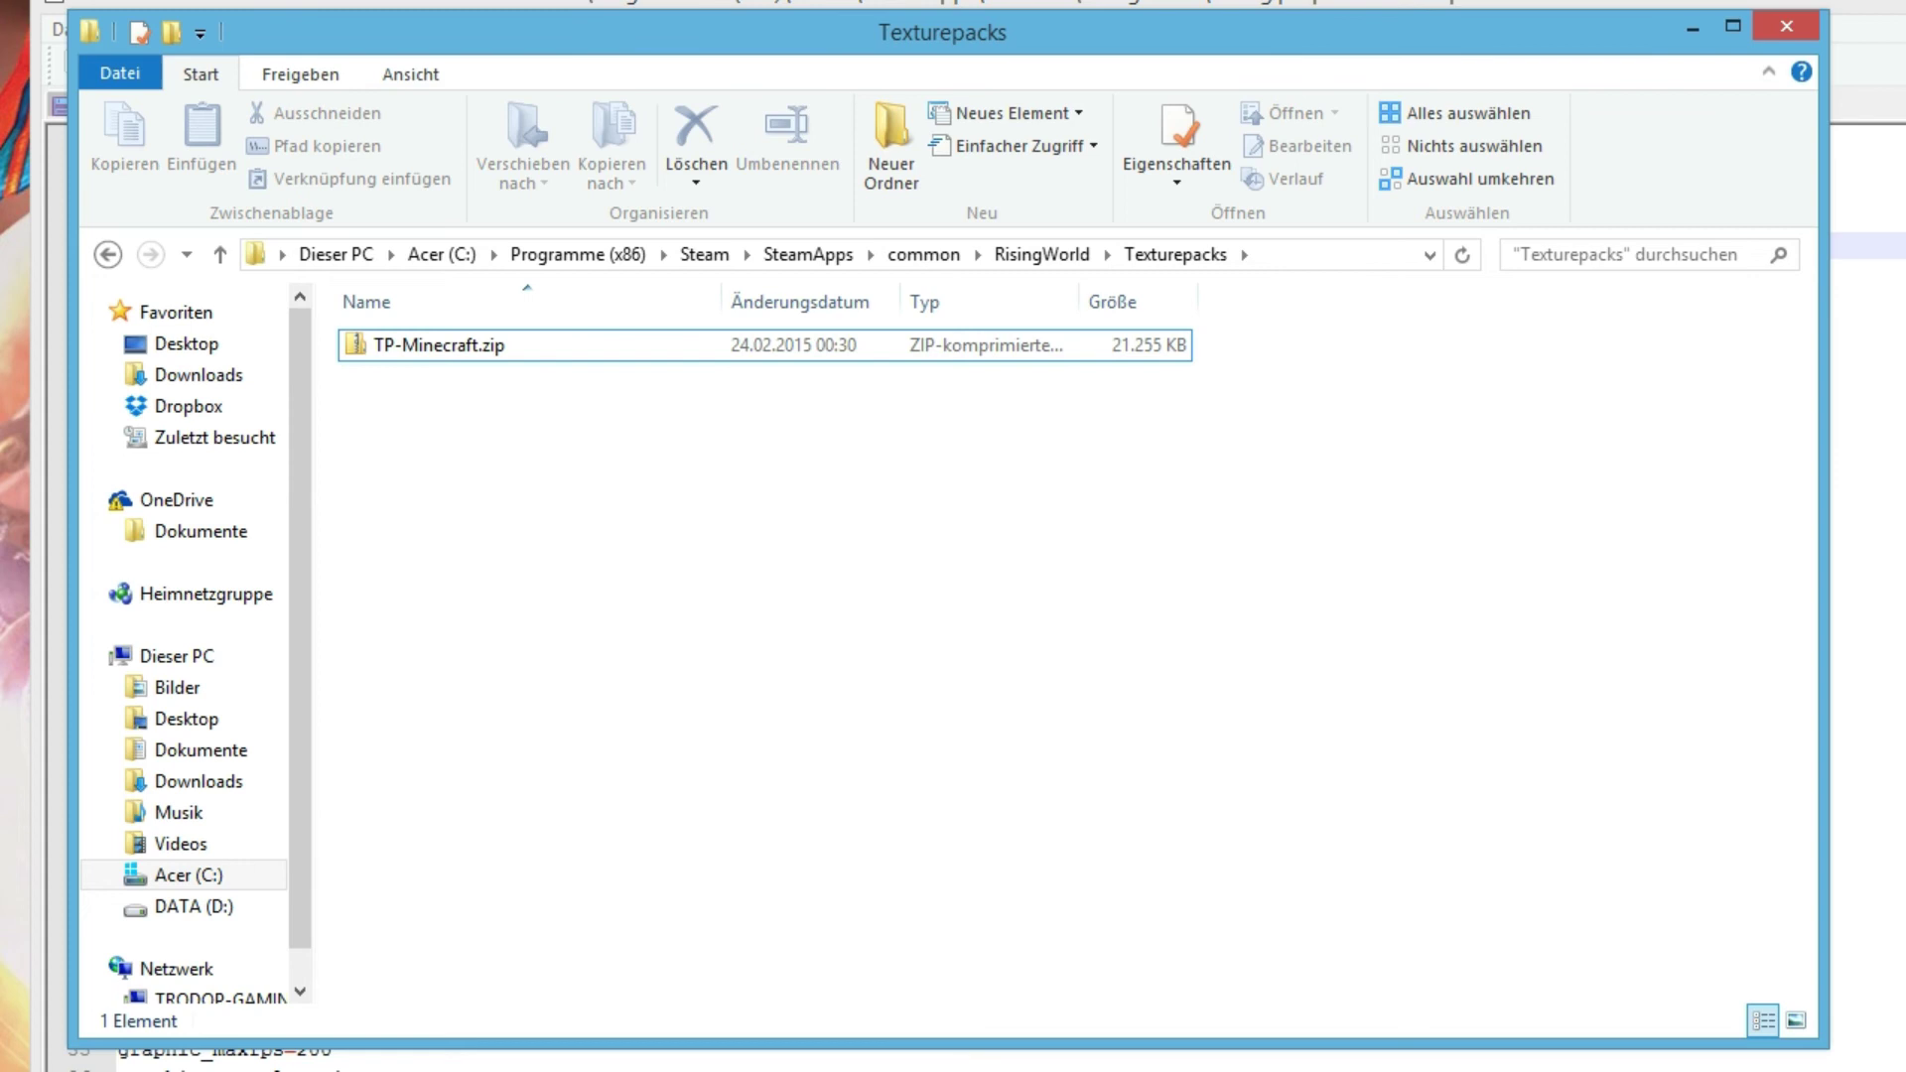
Step: Switch back to Notepad++, cut and re-paste TP-Minecraft.zip as the custom_texturepack value, and save config.properties
{"action": "key", "text": "alt+Tab"}
{"action": "left_click_drag", "start_coordinate": [534, 246], "coordinate": [343, 245]}
{"action": "left_click", "coordinate": [534, 245]}
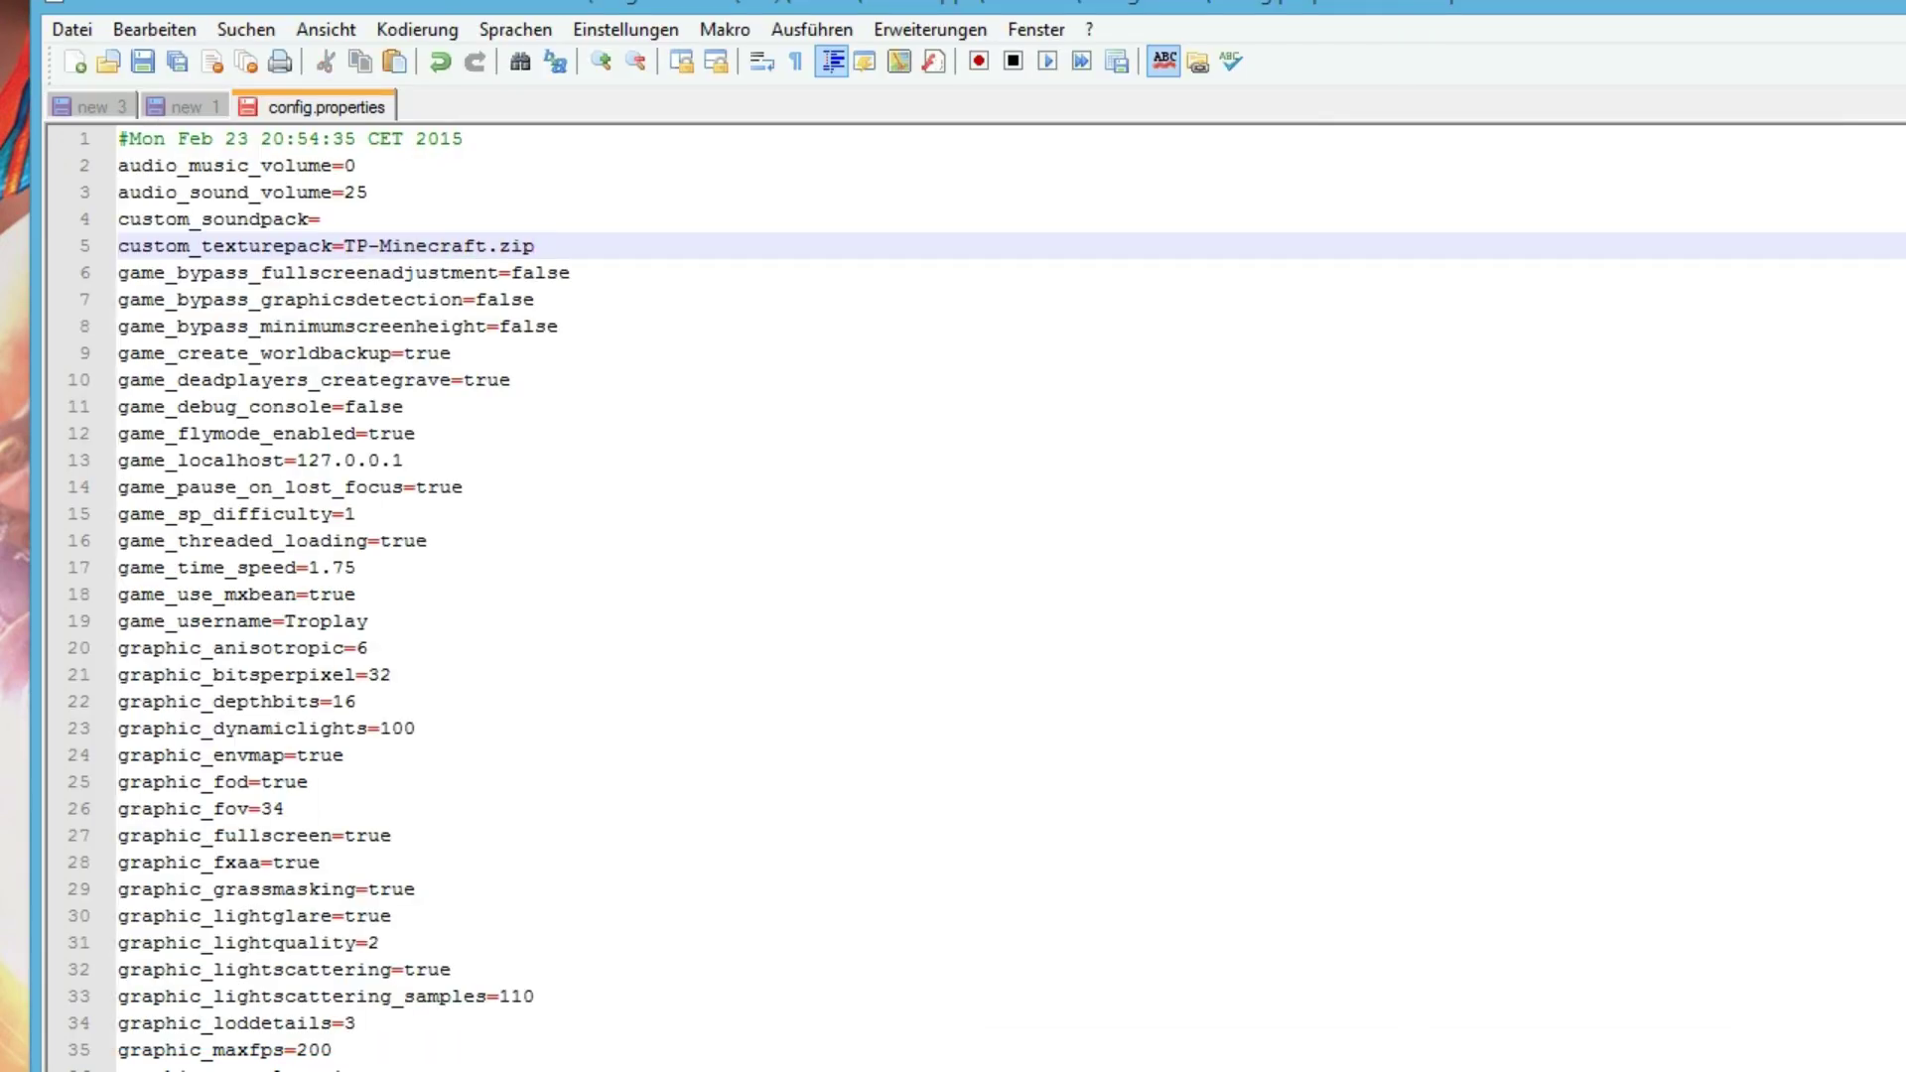
{"action": "left_click_drag", "start_coordinate": [534, 245], "coordinate": [342, 246]}
{"action": "key", "text": "ctrl+x"}
{"action": "key", "text": "ctrl+v"}
{"action": "key", "text": "ctrl+s"}
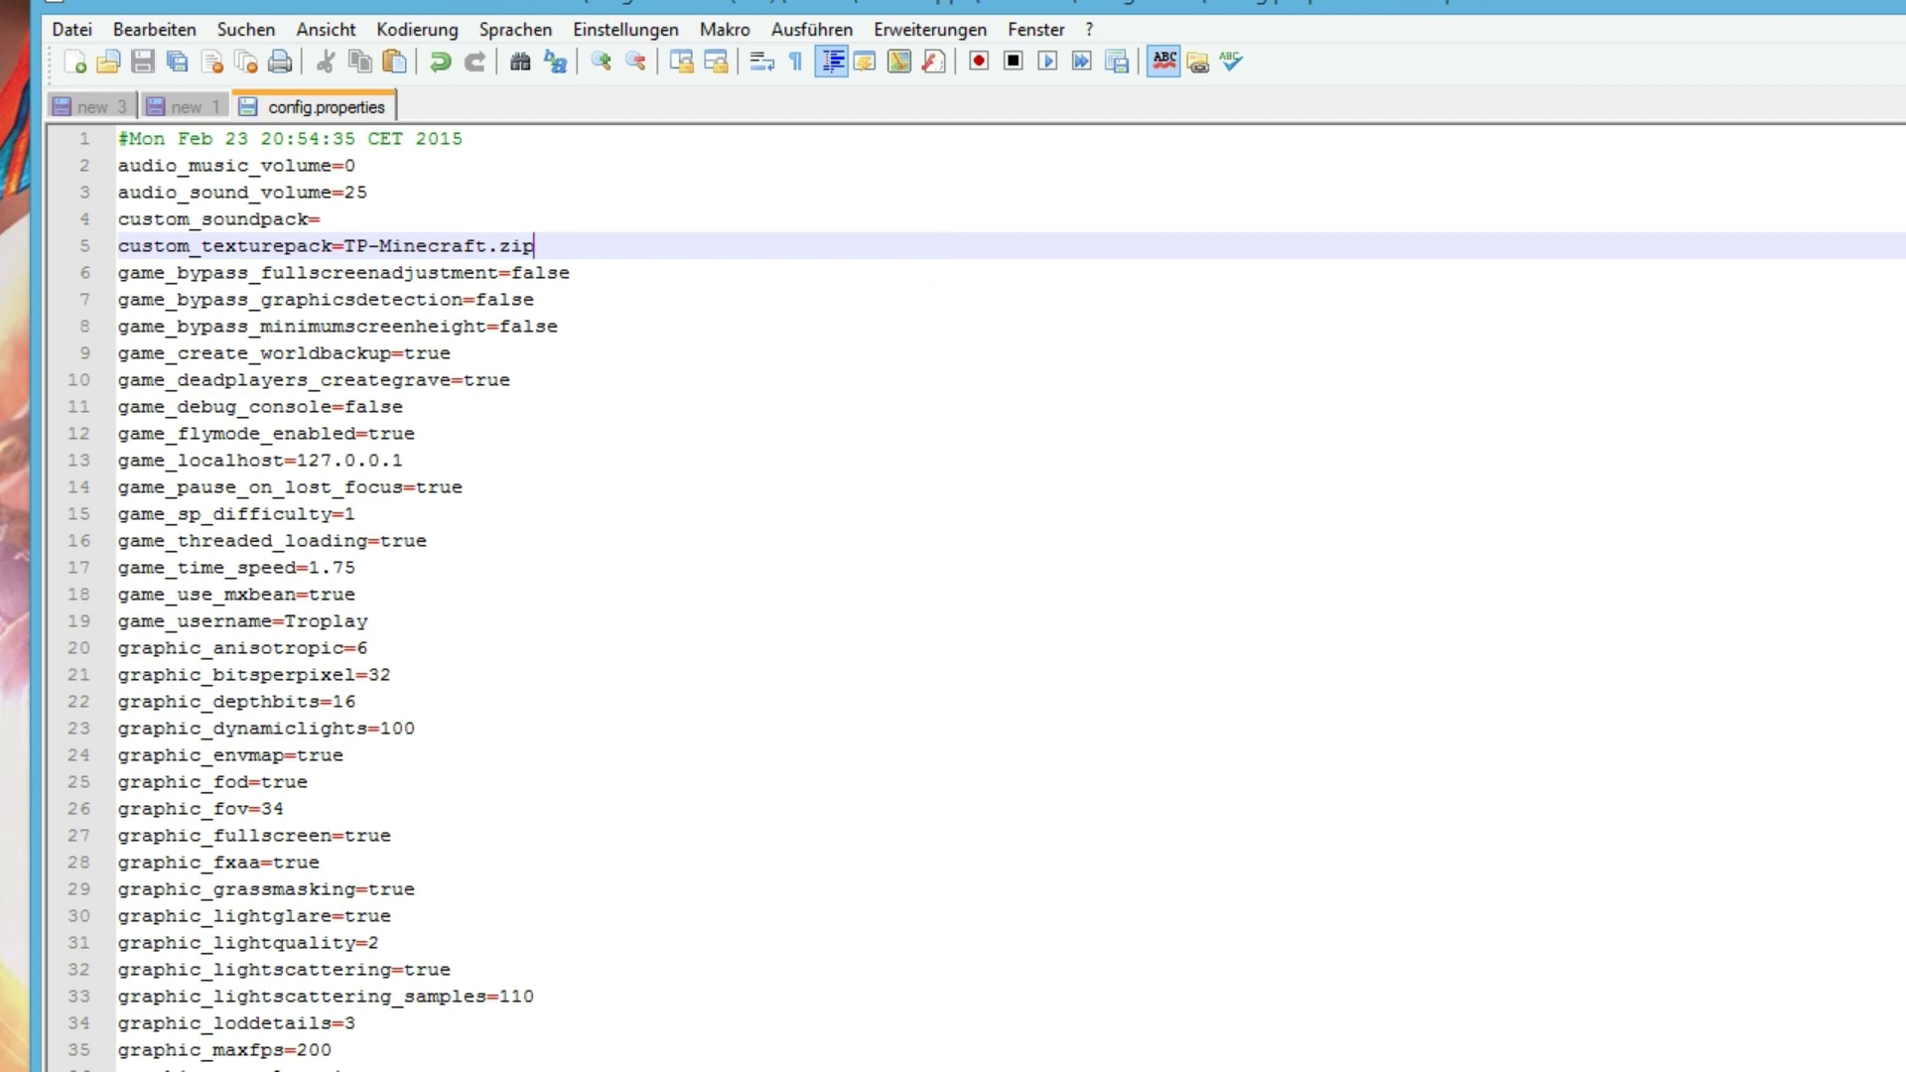